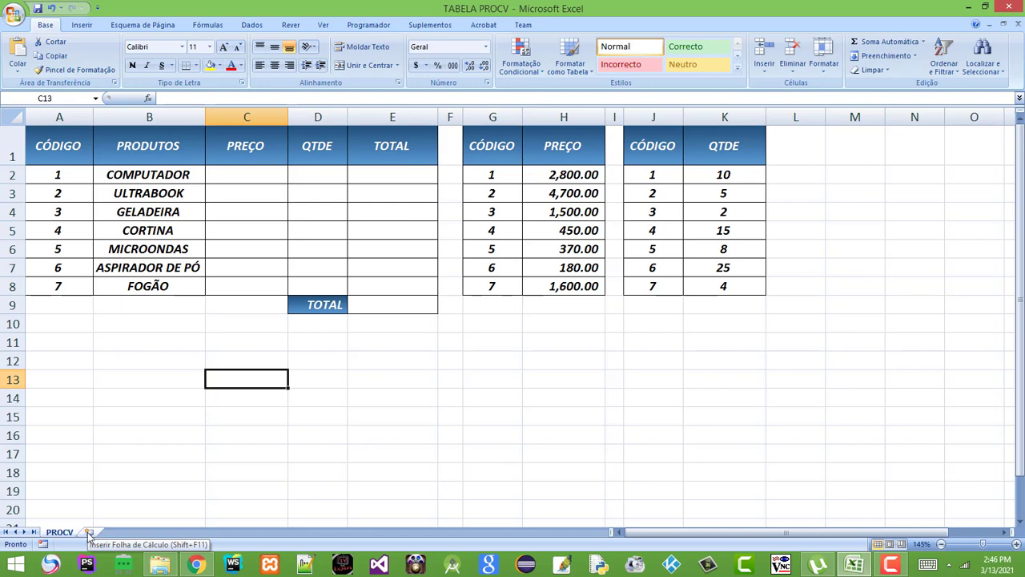
# - Add a new blank worksheet to the workbook and return to the PROCV sheet
pyautogui.click(90, 533)
pyautogui.click(59, 531)
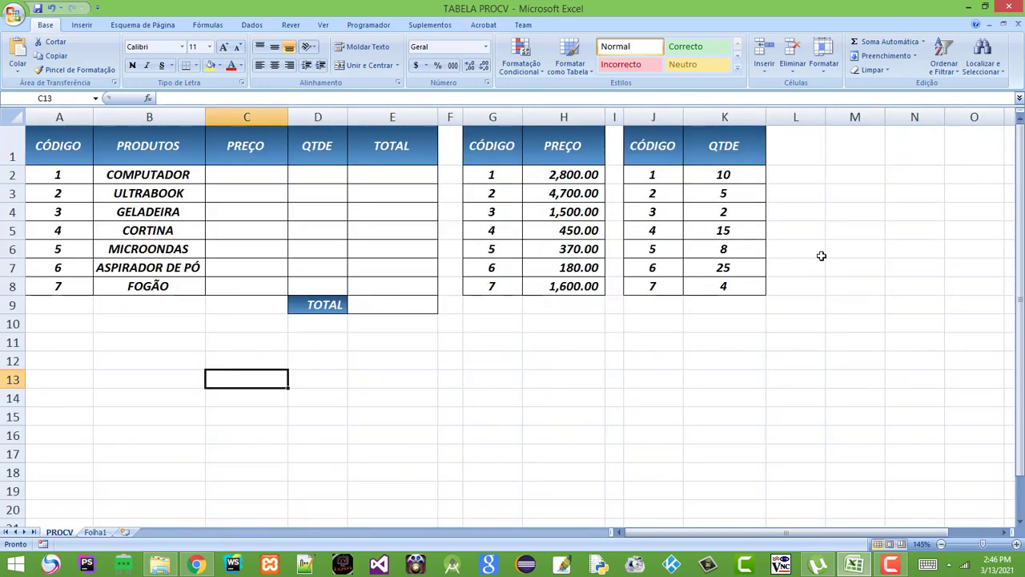
pyautogui.click(517, 384)
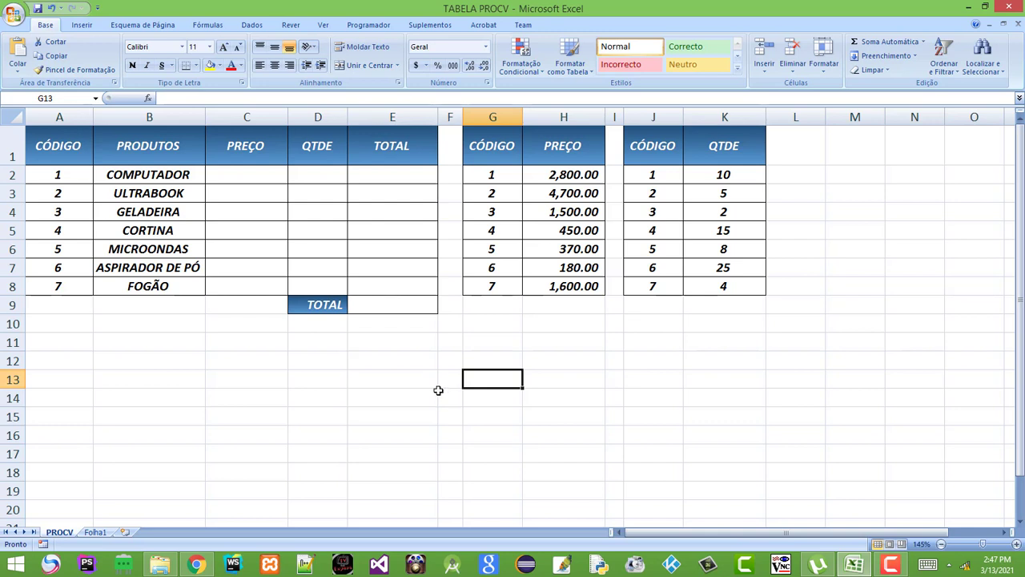
# - Examine the main product table and the separate price and quantity tables on the PROCV sheet
pyautogui.moveTo(64, 152); pyautogui.dragTo(361, 299)
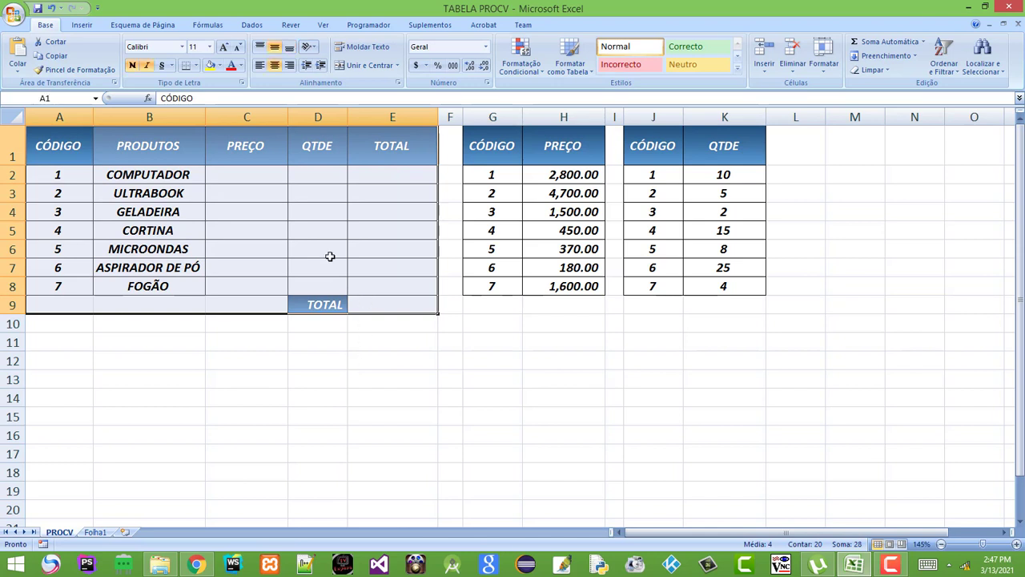
pyautogui.moveTo(497, 144); pyautogui.dragTo(566, 285)
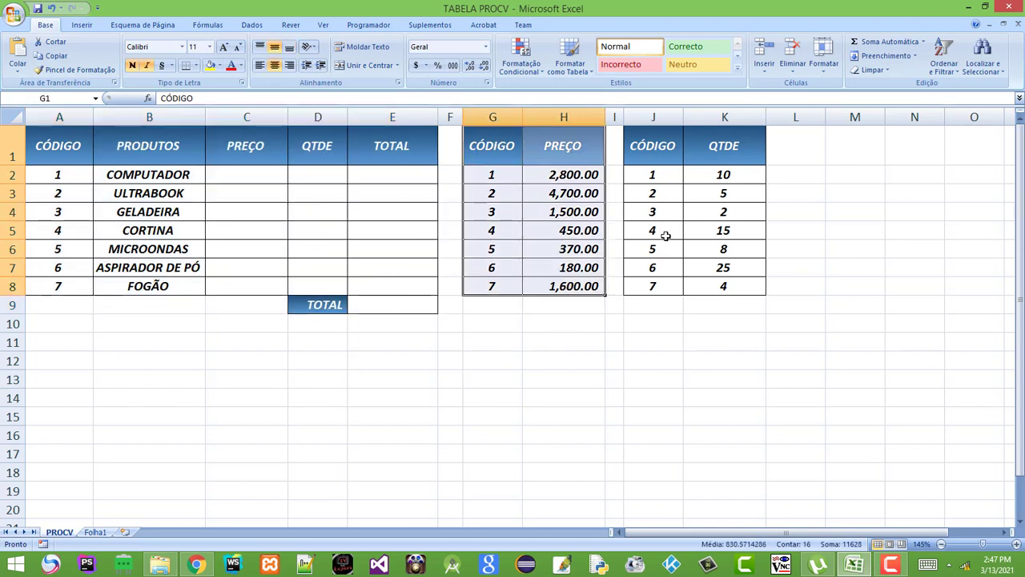
pyautogui.moveTo(651, 156); pyautogui.dragTo(720, 286)
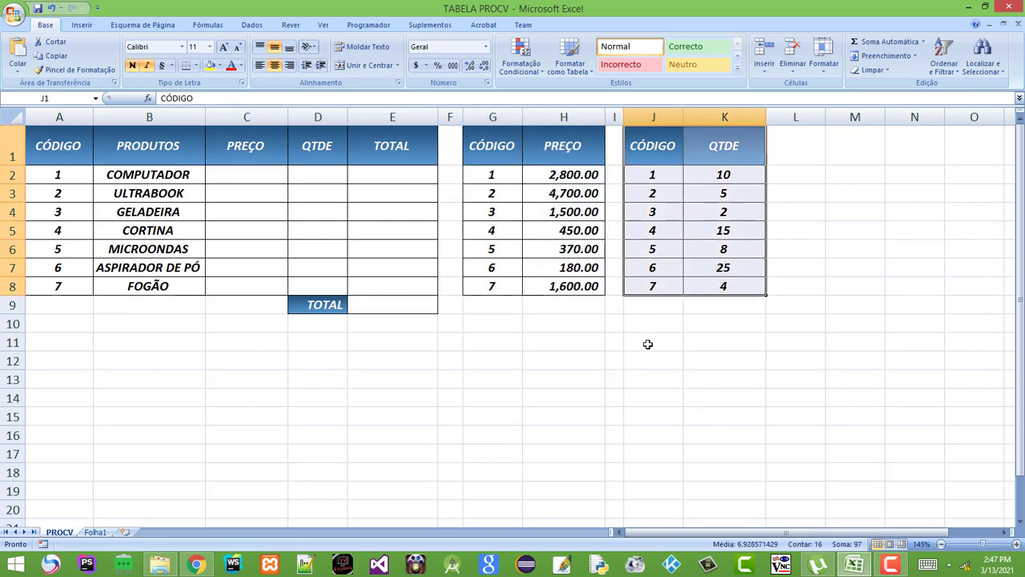
pyautogui.click(650, 339)
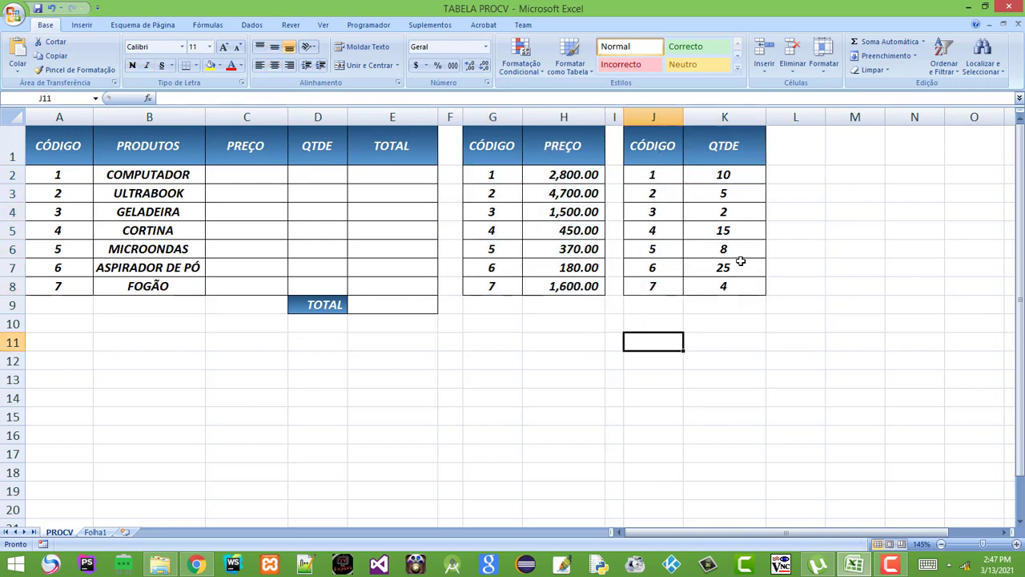
pyautogui.click(823, 231)
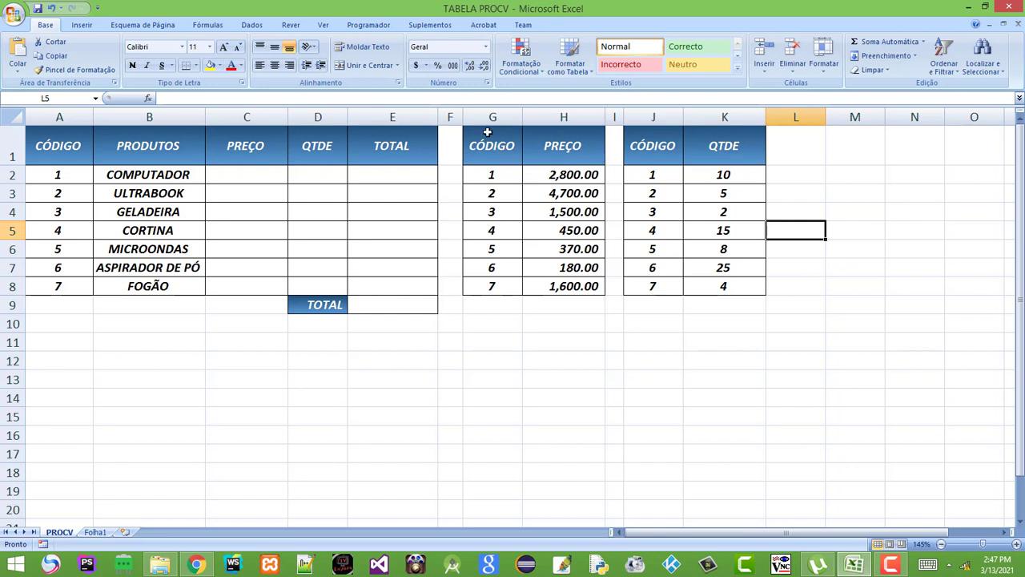
pyautogui.moveTo(488, 152); pyautogui.dragTo(561, 285)
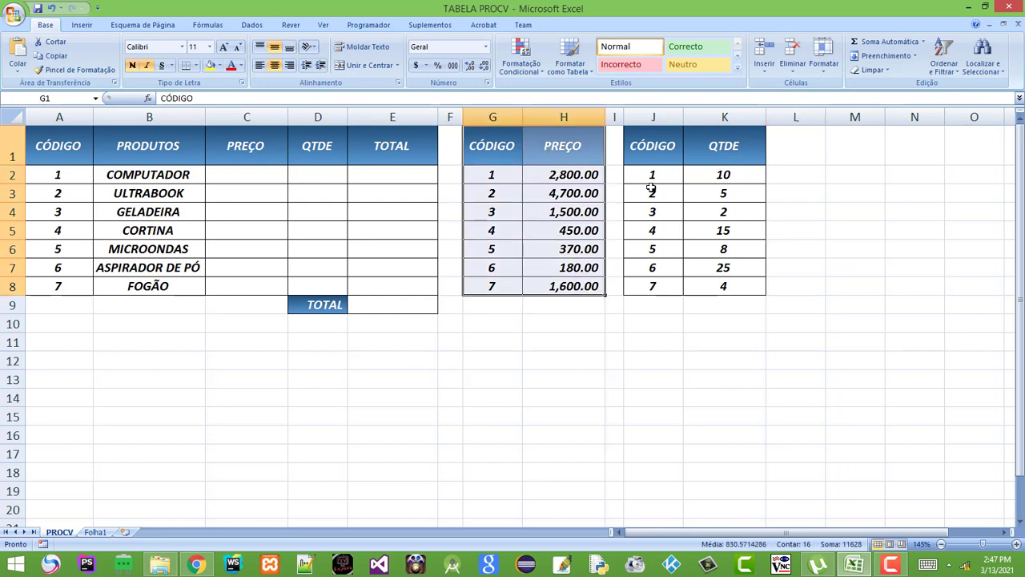
pyautogui.click(671, 137)
pyautogui.click(723, 160)
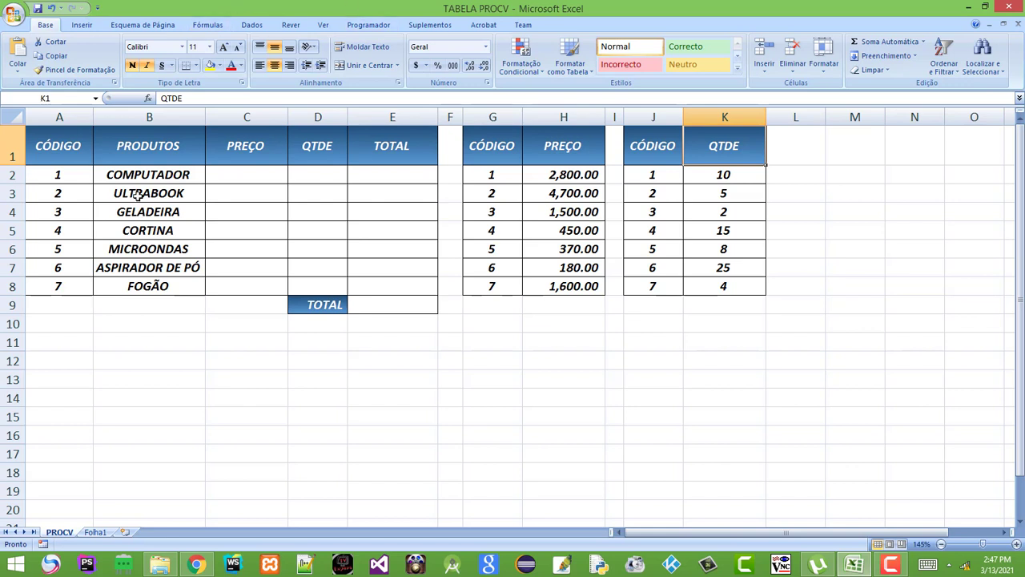
# - Compare the product table with the price and quantity tables, checking how the CÓDIGO column links all three
pyautogui.moveTo(67, 150); pyautogui.dragTo(379, 297)
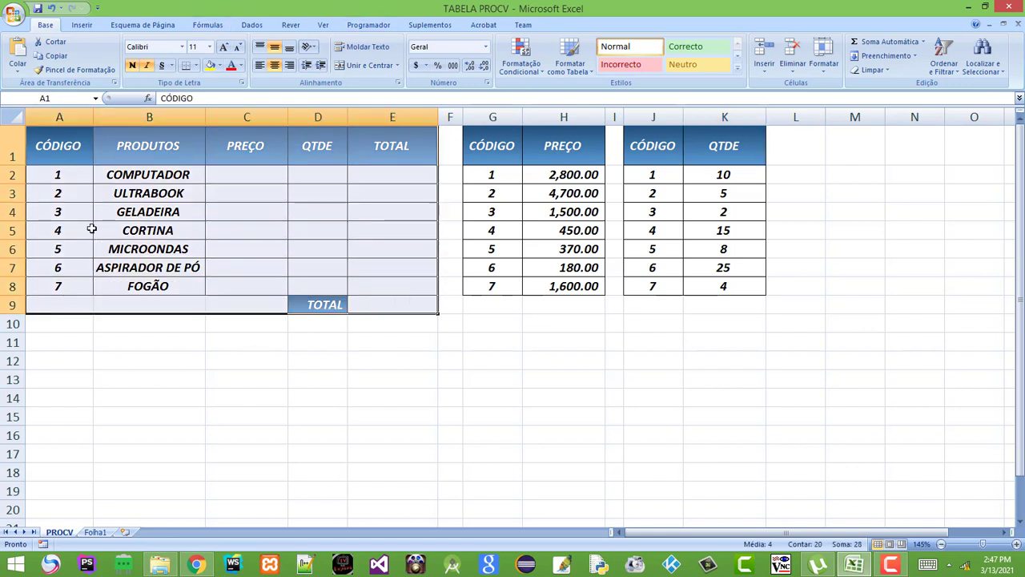
pyautogui.click(68, 210)
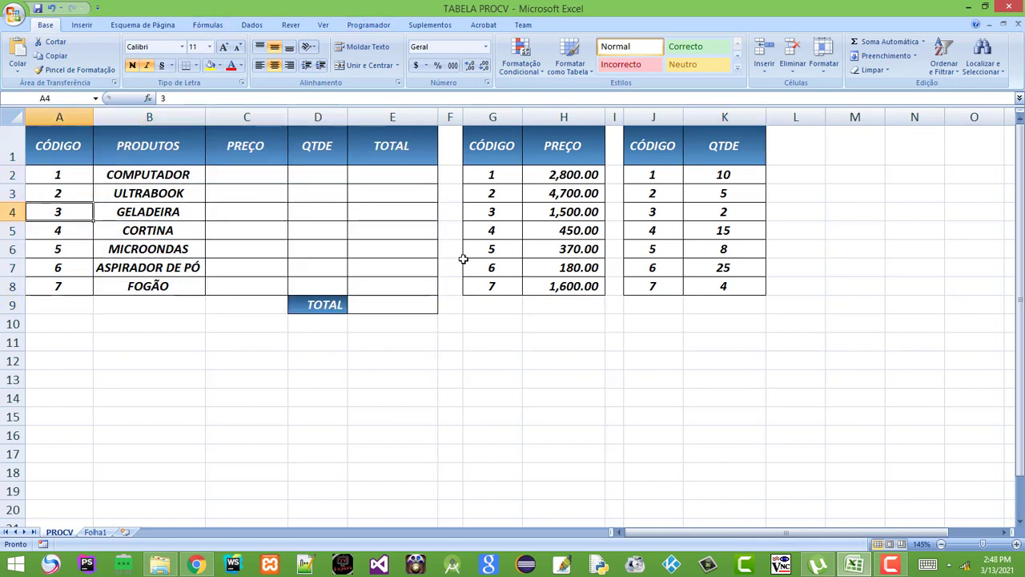
pyautogui.click(560, 150)
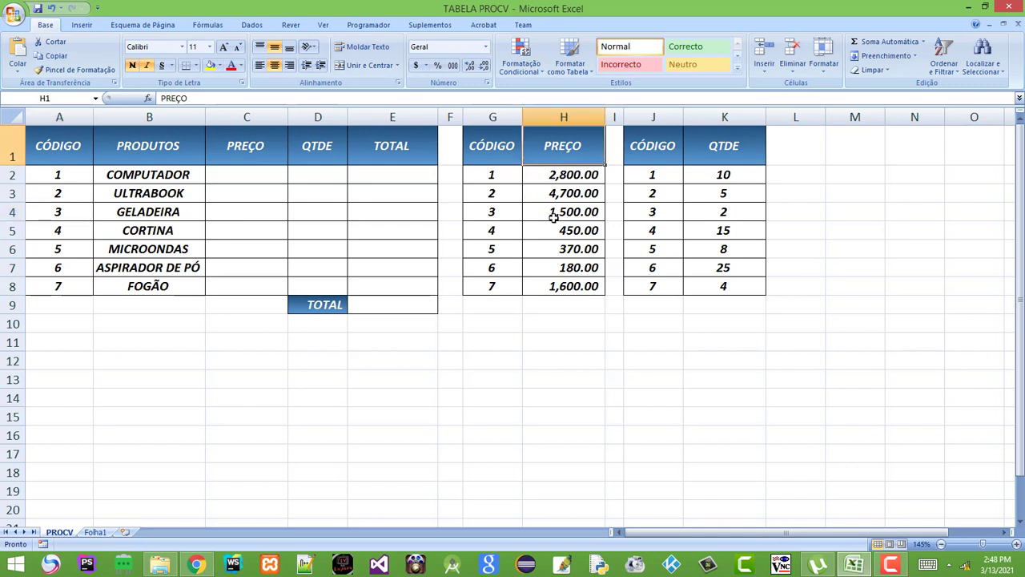
pyautogui.click(553, 214)
pyautogui.click(578, 176)
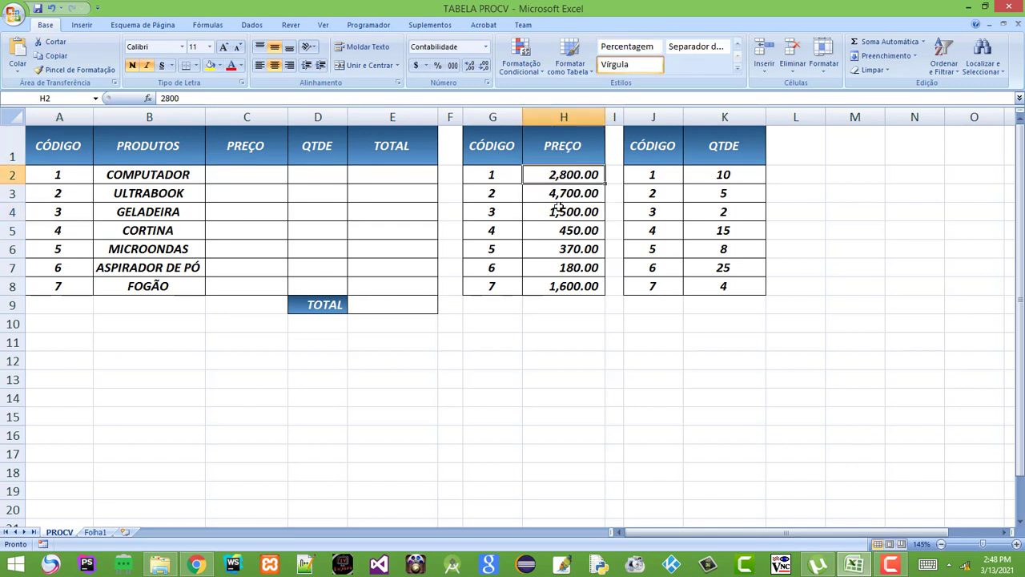
pyautogui.click(494, 176)
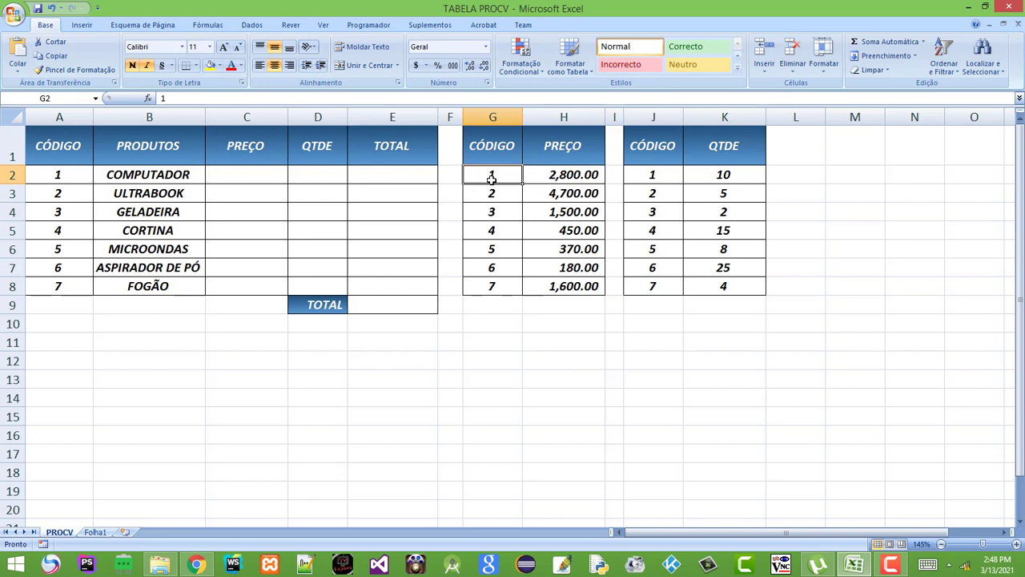
pyautogui.click(721, 173)
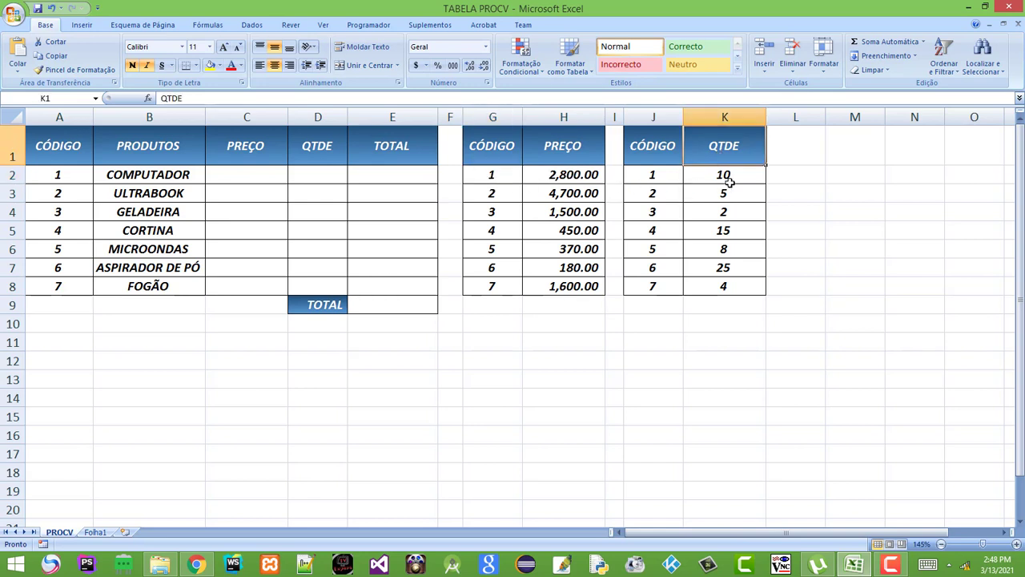
pyautogui.click(653, 177)
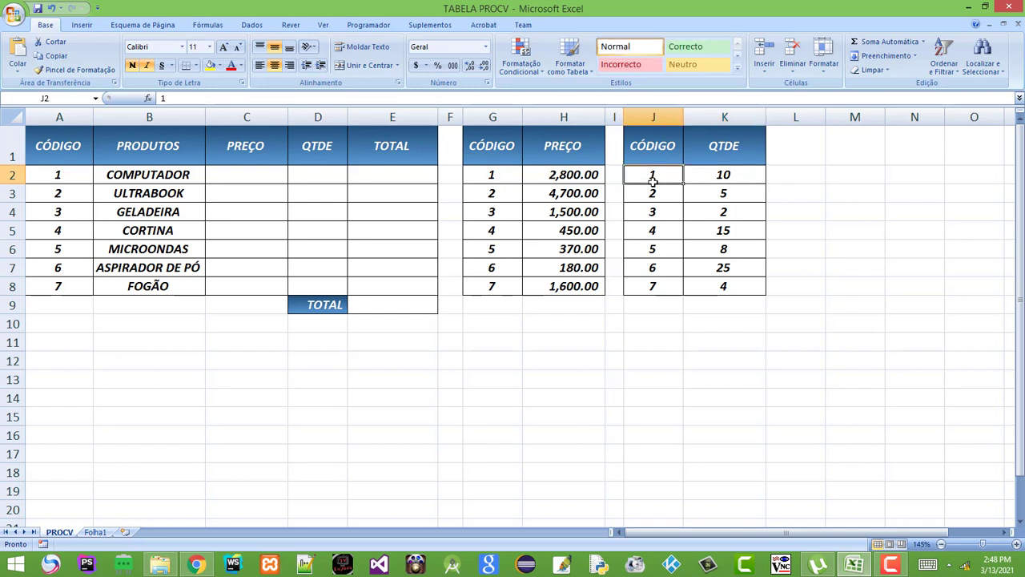
pyautogui.click(504, 175)
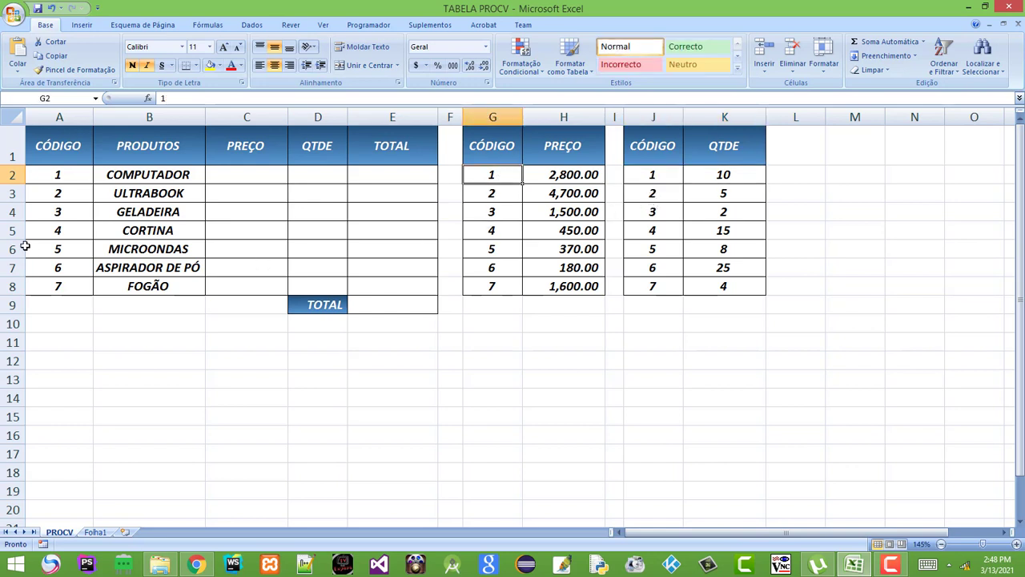
pyautogui.click(50, 175)
pyautogui.click(498, 170)
pyautogui.click(655, 180)
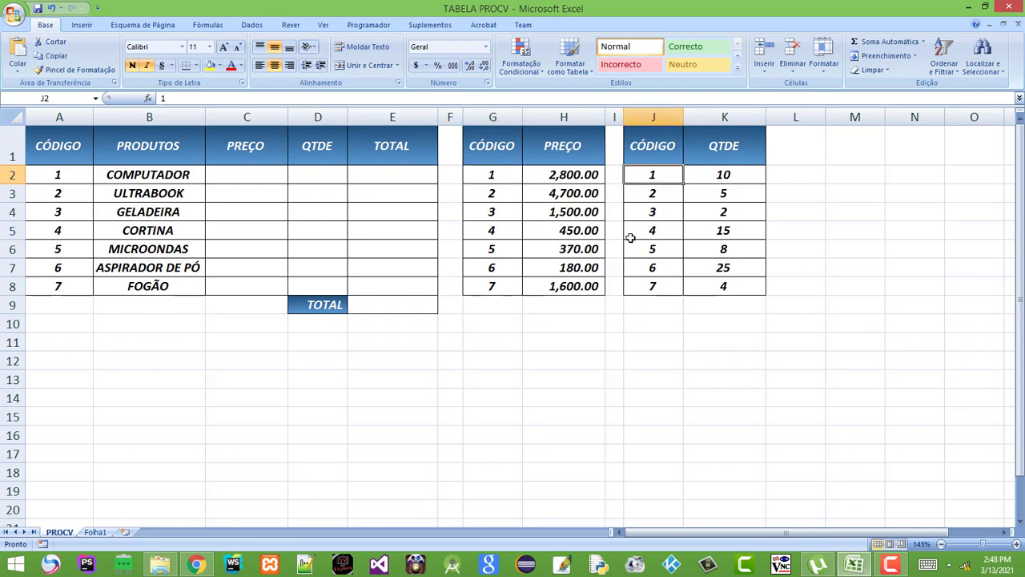
# - Start a PROCV formula in cell C2, the COMPUTADOR price, with the code in A2 as the lookup value
pyautogui.click(234, 182)
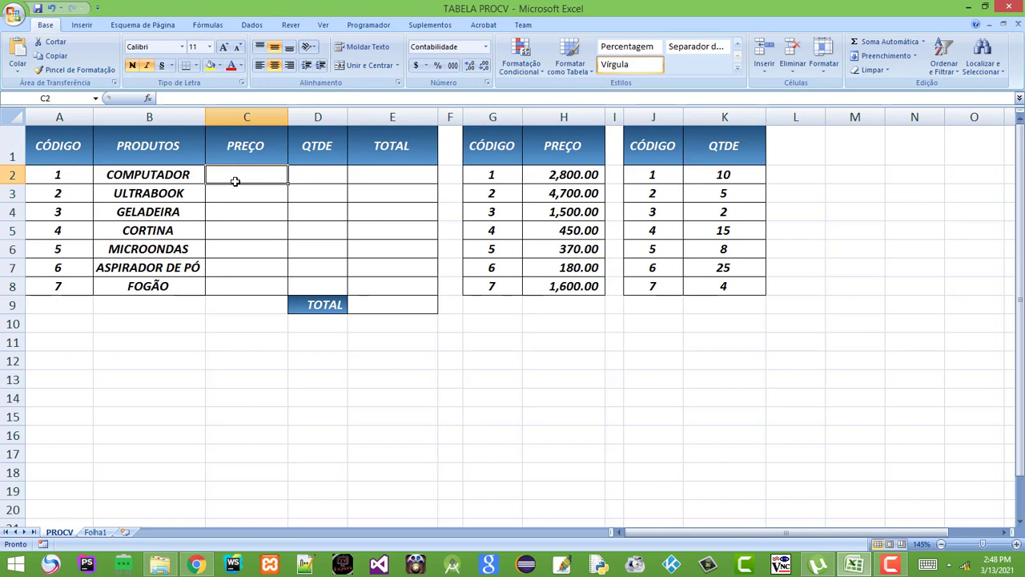
pyautogui.click(248, 249)
pyautogui.click(249, 183)
pyautogui.write('=')
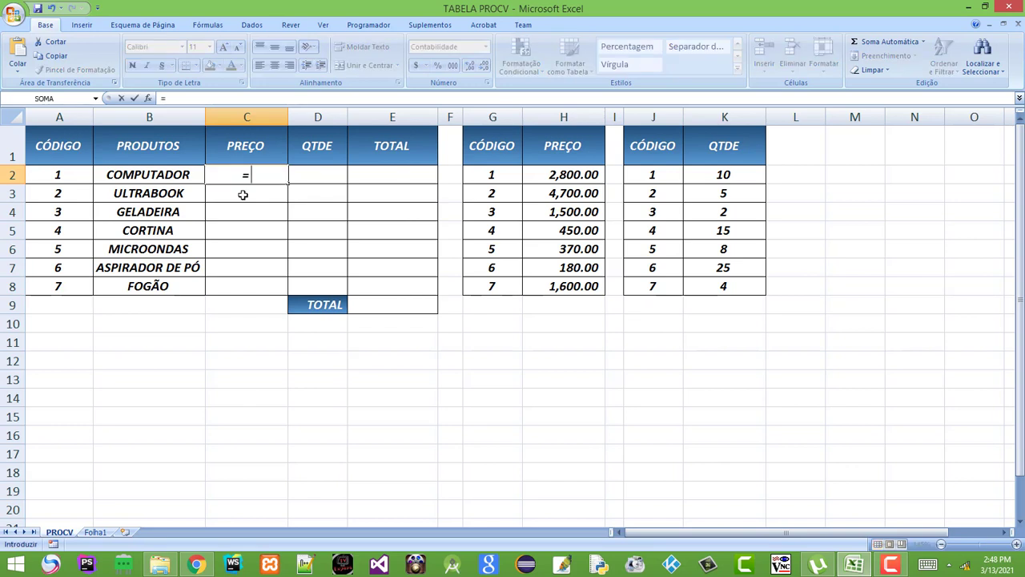
pyautogui.write('pro')
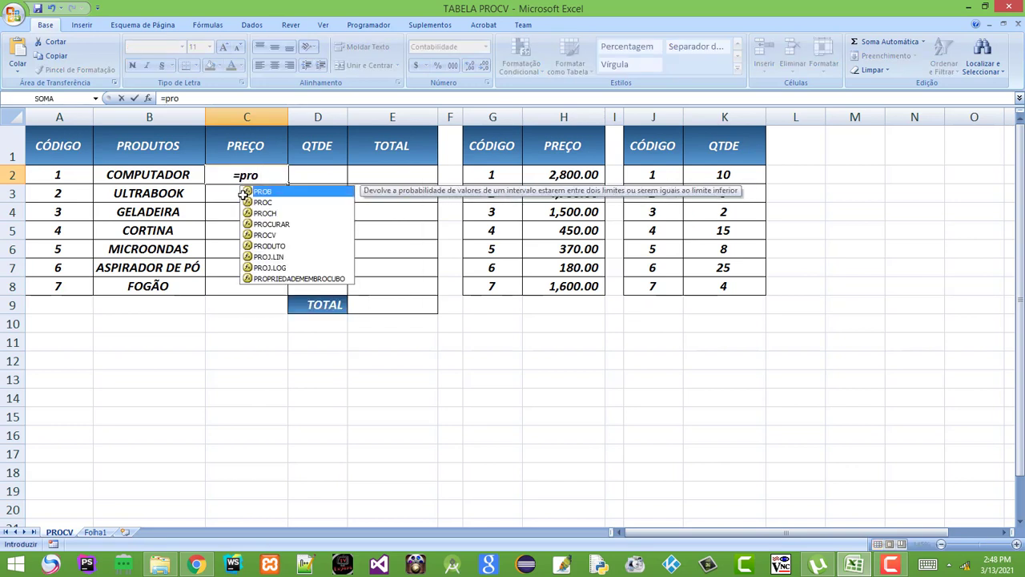
pyautogui.press('Down')
pyautogui.press('Down')
pyautogui.press('Down')
pyautogui.press('Down')
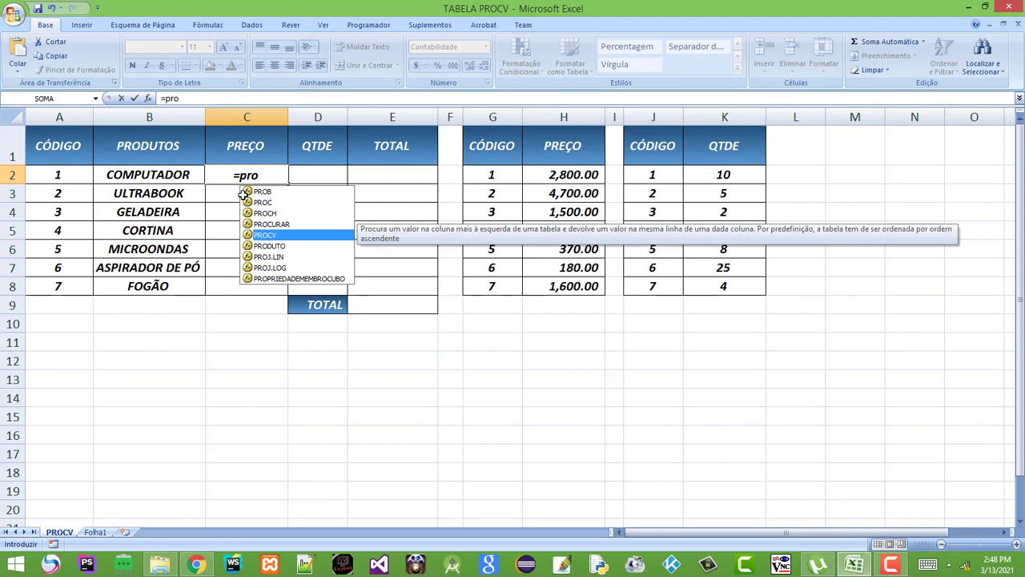
pyautogui.press('Tab')
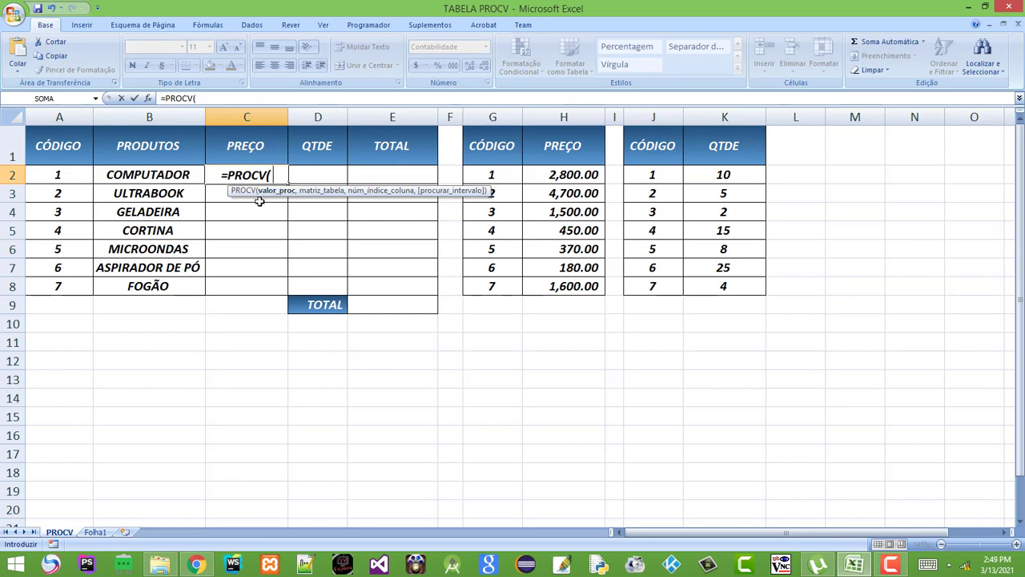
pyautogui.click(61, 174)
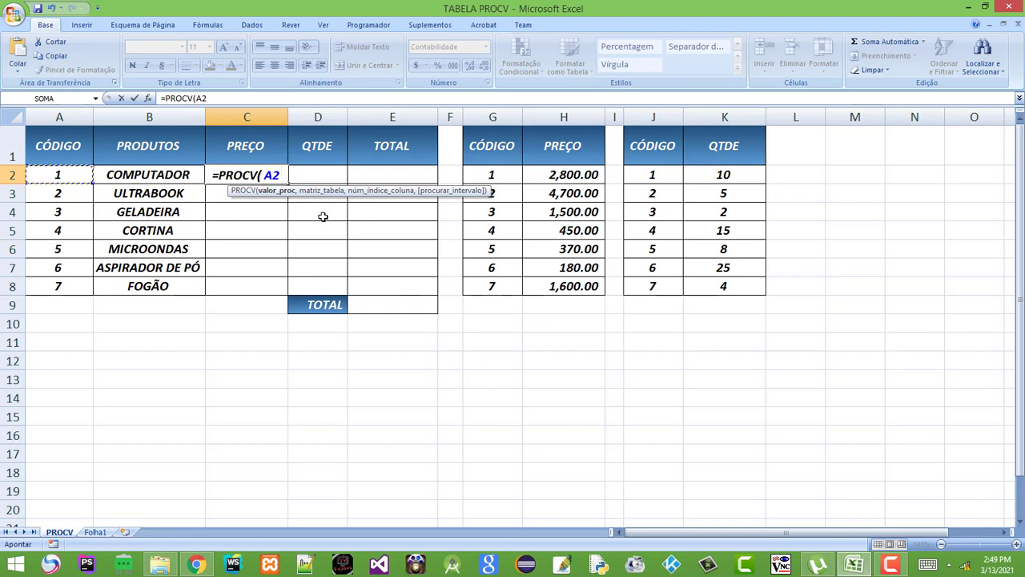
# - Set the formula's table array to the price table as the absolute range $G$2:$H$8
pyautogui.write(',')
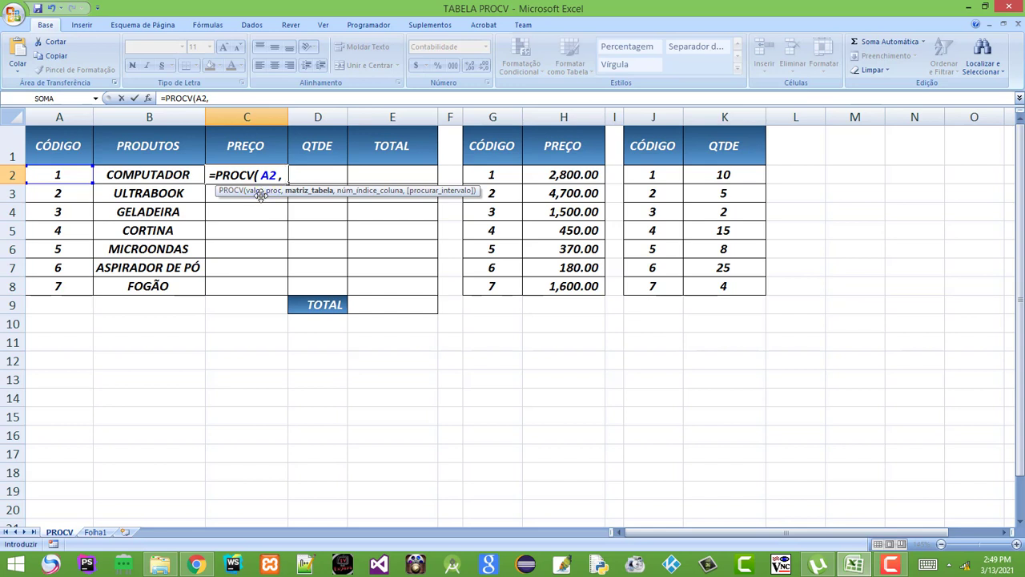
pyautogui.click(481, 175)
pyautogui.moveTo(481, 175); pyautogui.dragTo(561, 294)
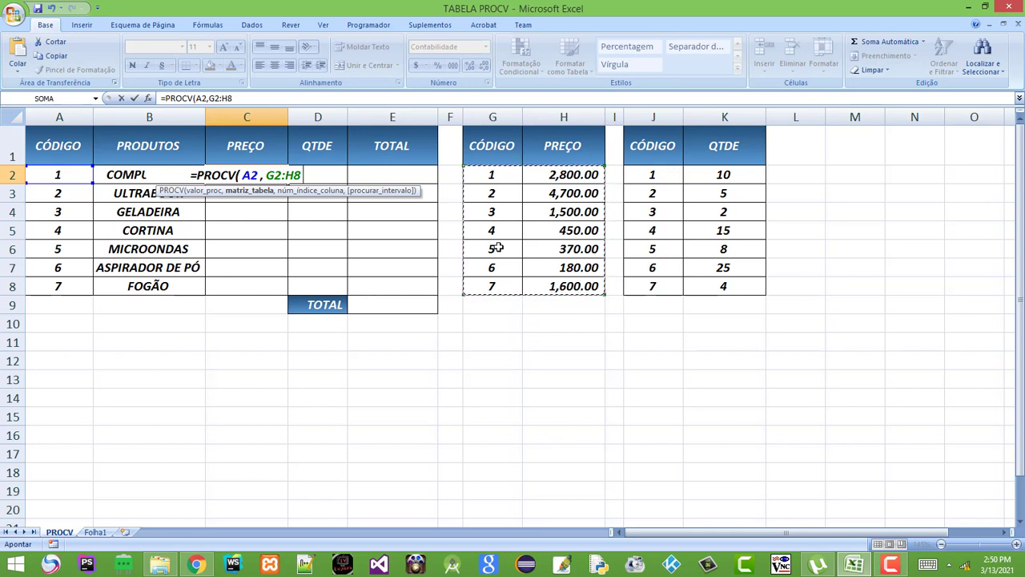
pyautogui.press('F4')
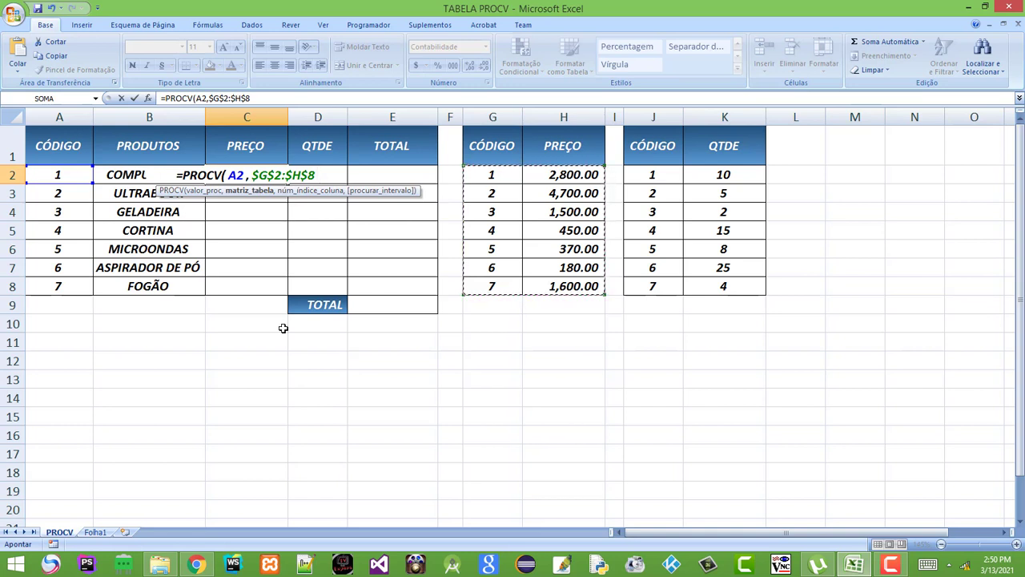
# - Complete the C2 formula with column index 2 and exact match FALSO, giving =PROCV(A2,$G$2:$H$8,2,FALSO), and reselect the cell
pyautogui.write(',')
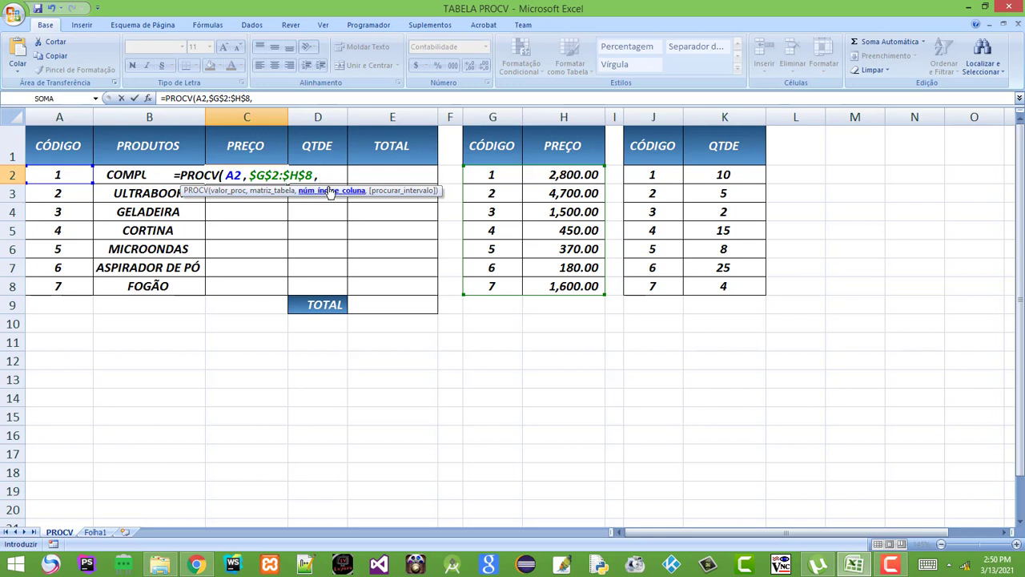
pyautogui.write('2')
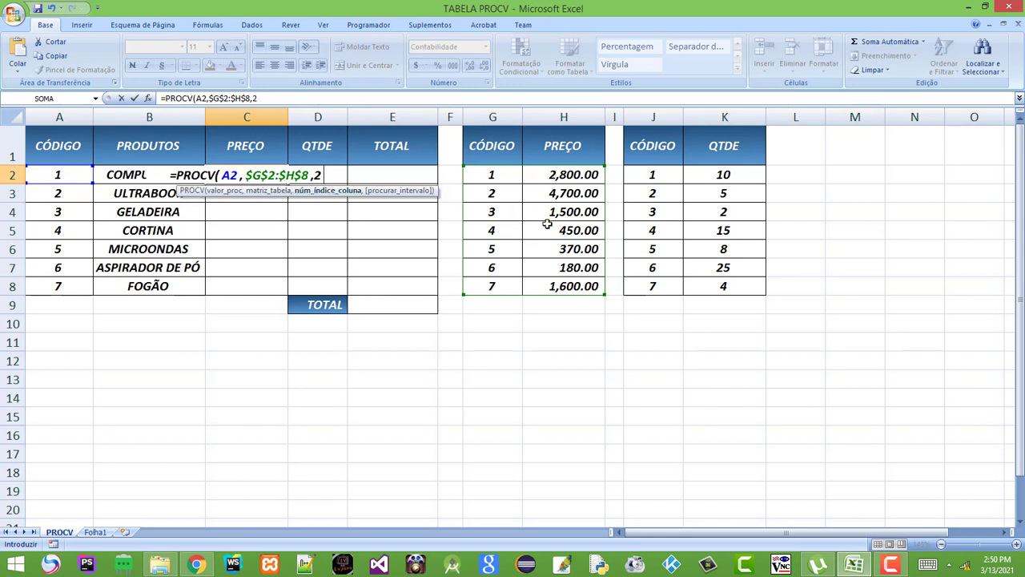
pyautogui.write(',')
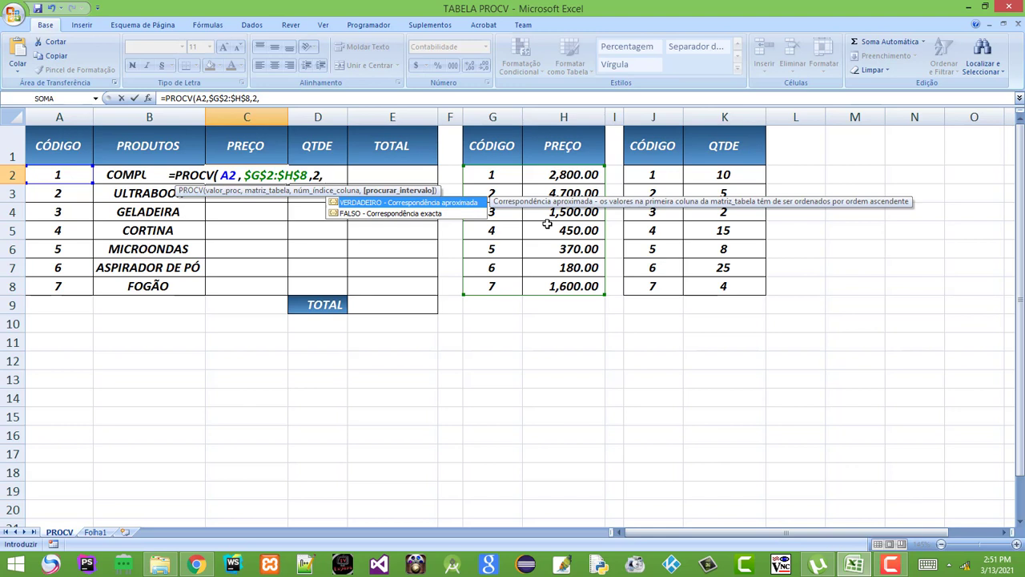
pyautogui.press('Down')
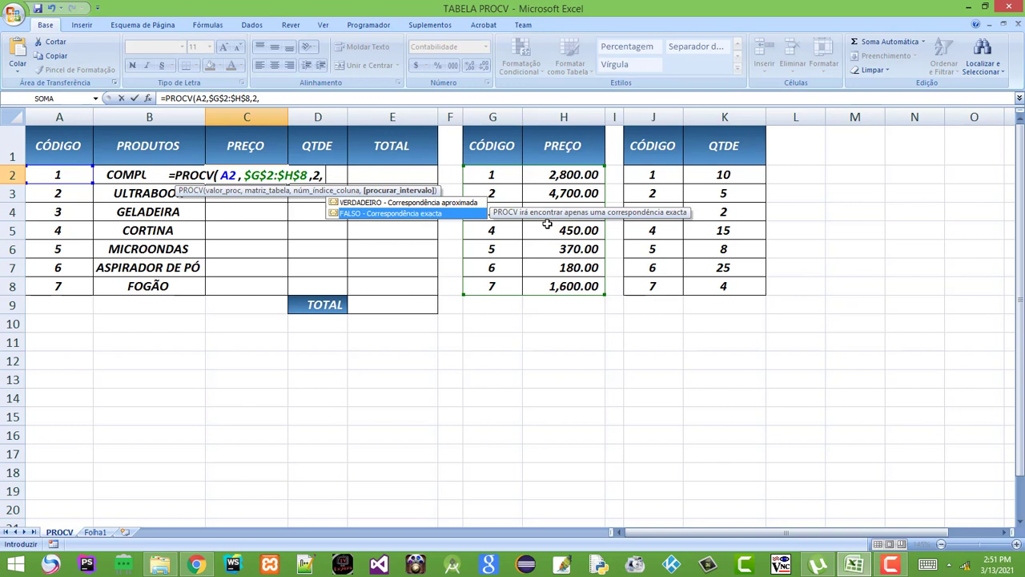
pyautogui.press('Tab')
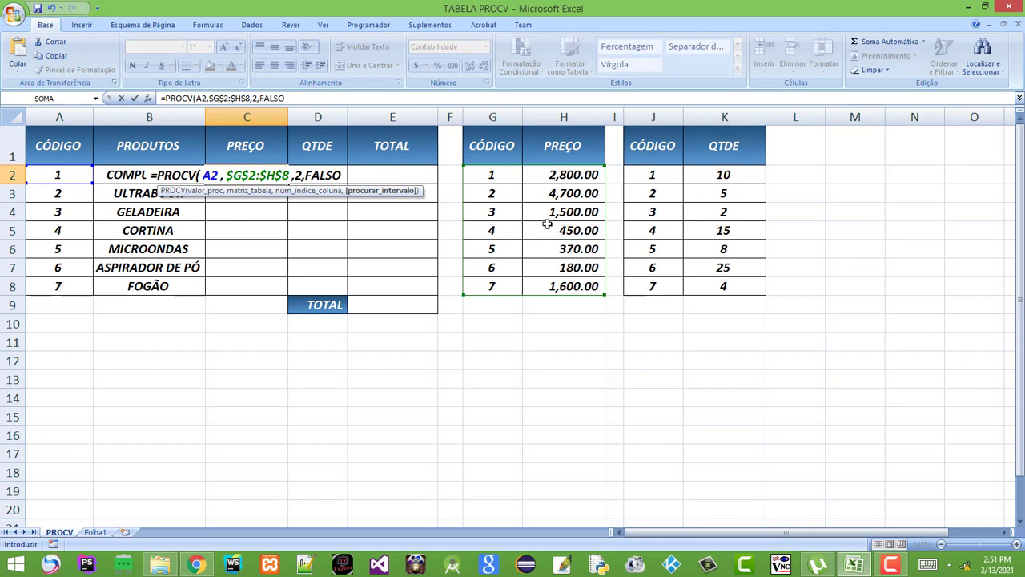
pyautogui.write(')')
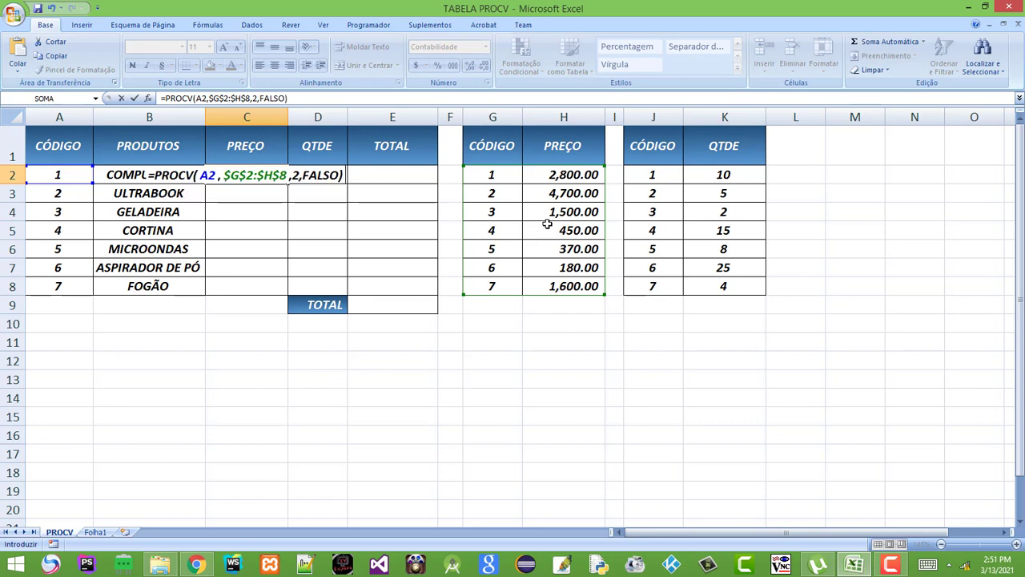
pyautogui.press('Return')
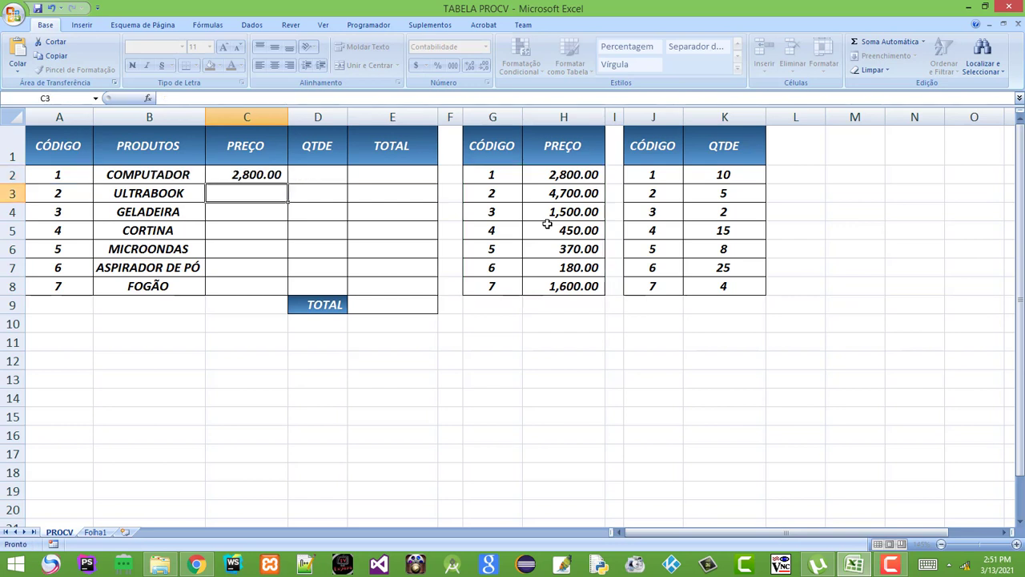
pyautogui.click(260, 173)
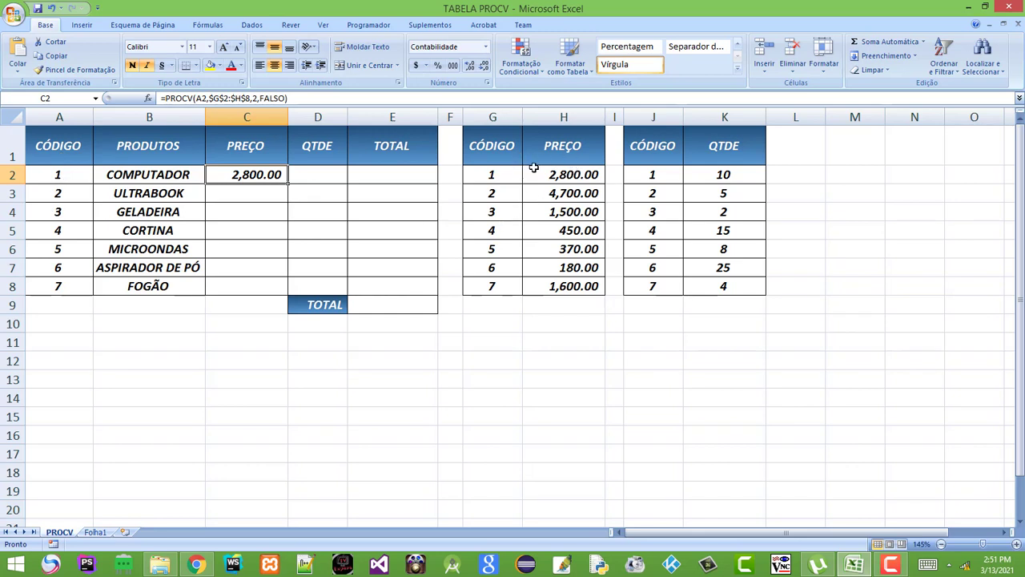
# - Fill the C2 price formula down through C8 so every product gets its price from the price table
pyautogui.click(498, 178)
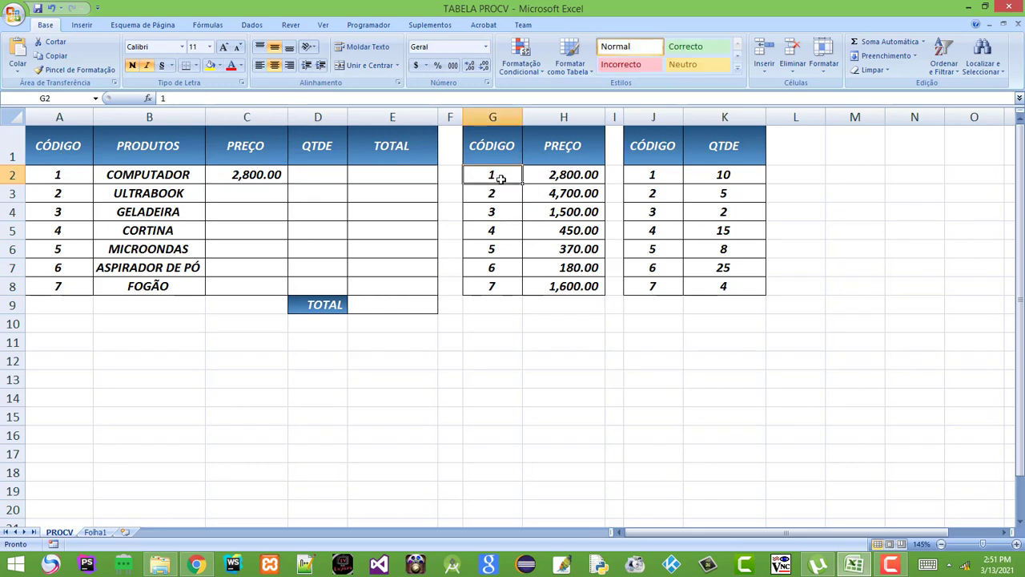
pyautogui.click(572, 181)
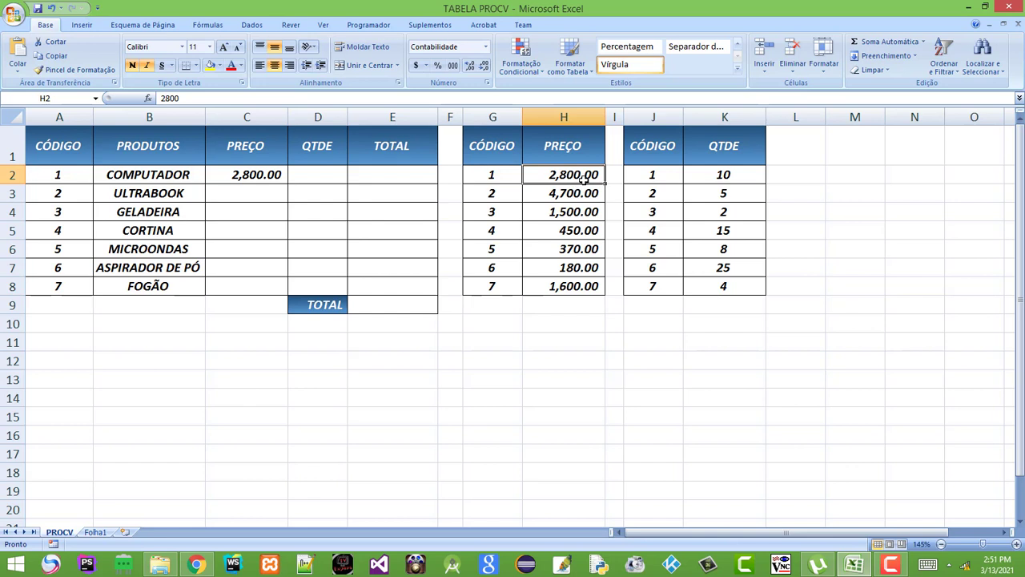
pyautogui.click(249, 175)
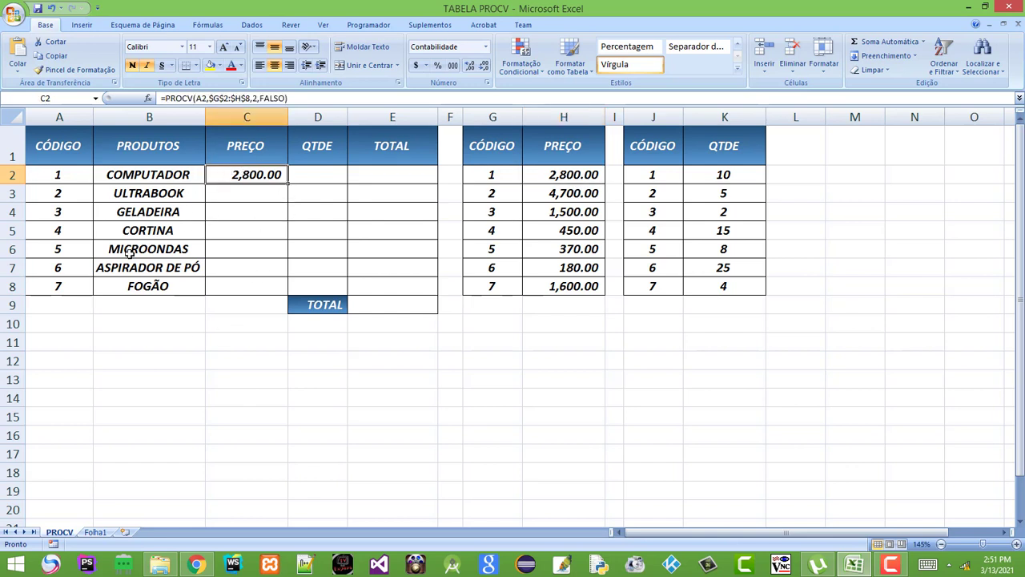
pyautogui.click(262, 196)
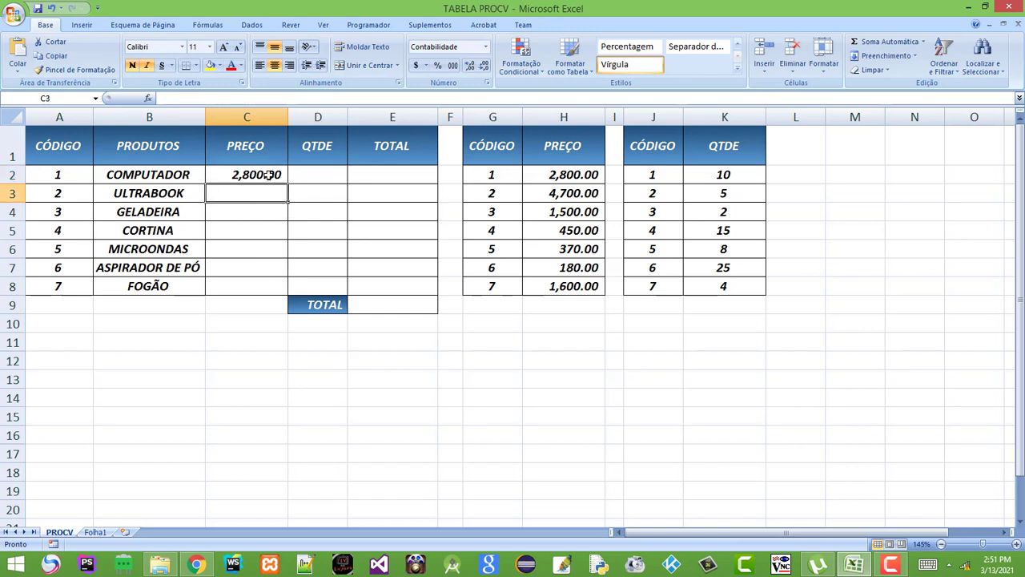
pyautogui.click(261, 178)
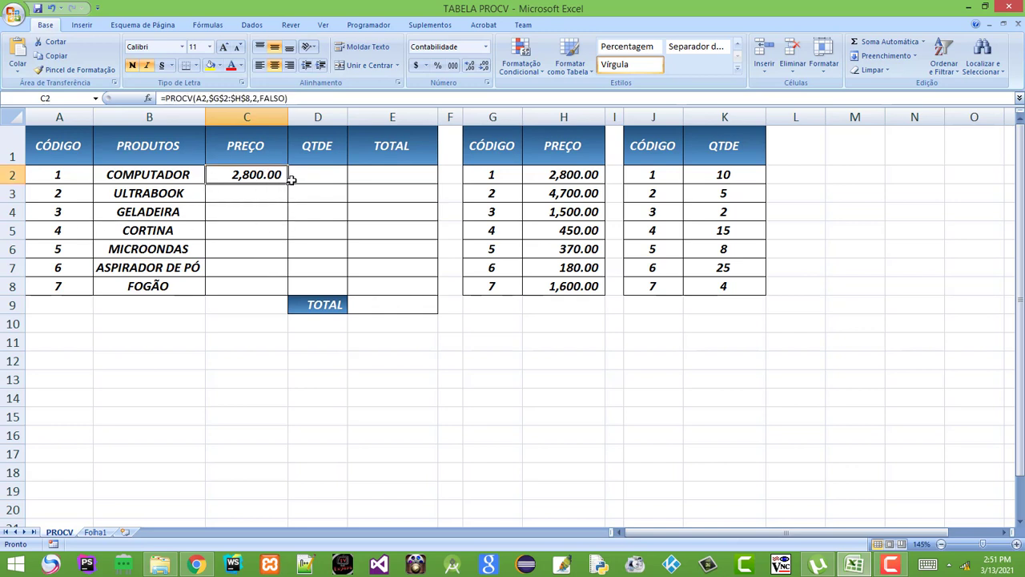
pyautogui.moveTo(287, 185); pyautogui.dragTo(279, 288)
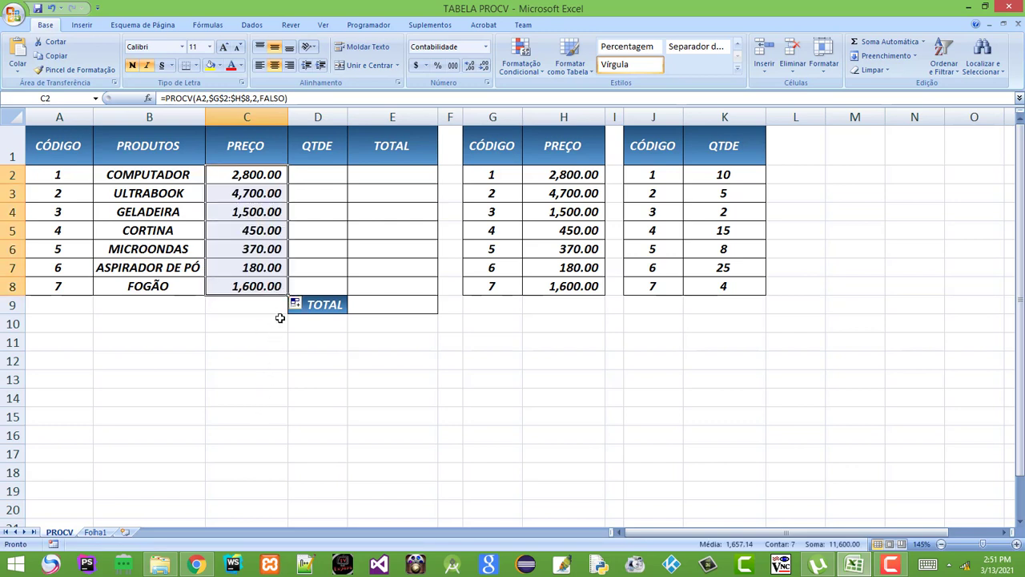
# - Check the FOGÃO price in C8 against the code 7 row of the price table
pyautogui.click(315, 173)
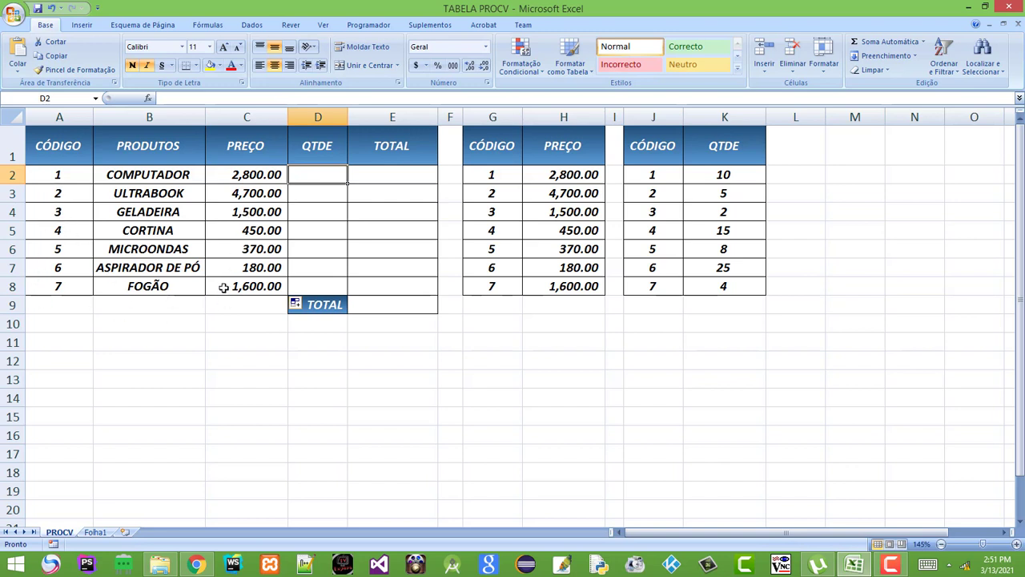
pyautogui.click(573, 292)
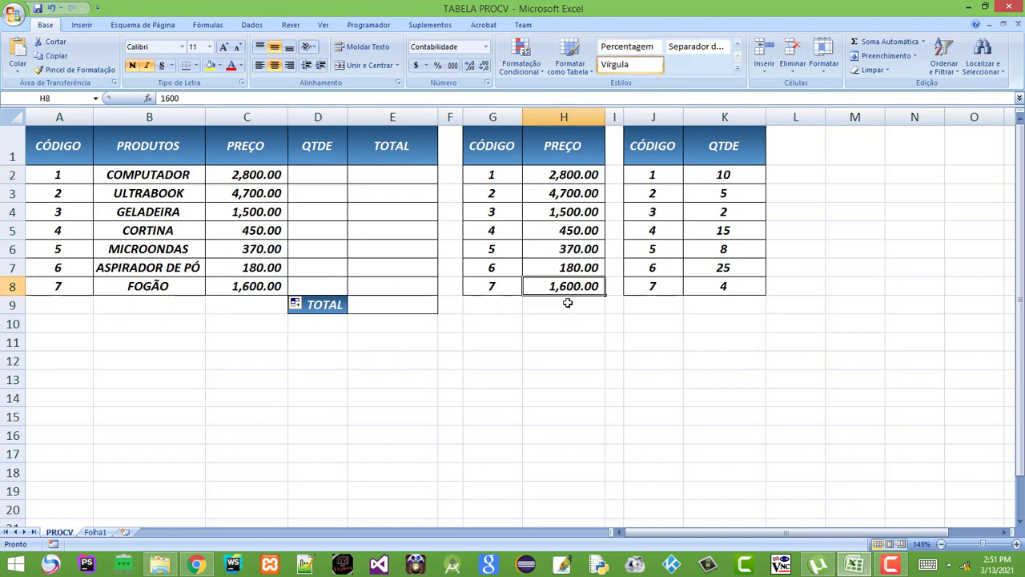
pyautogui.click(490, 285)
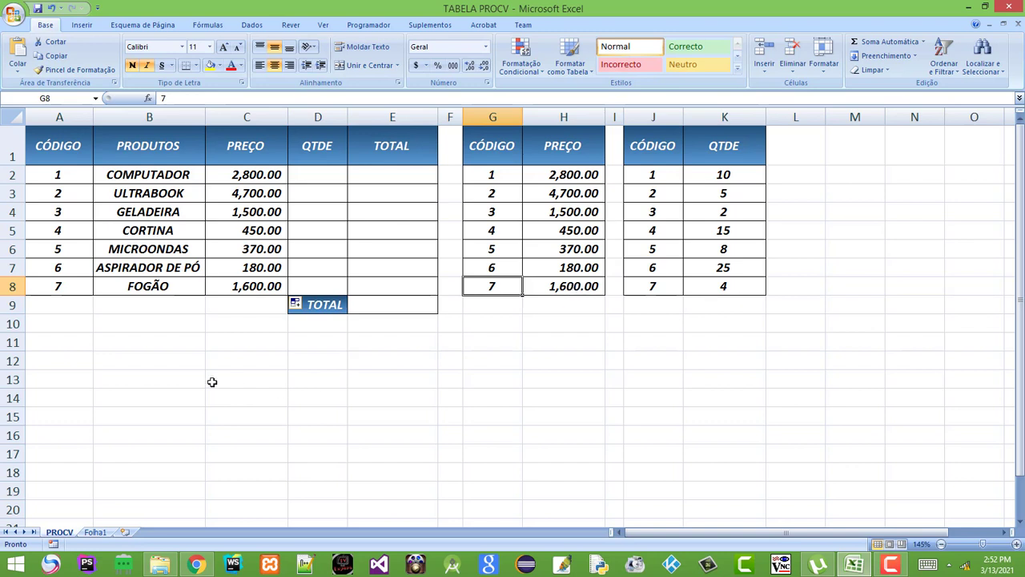
pyautogui.click(58, 284)
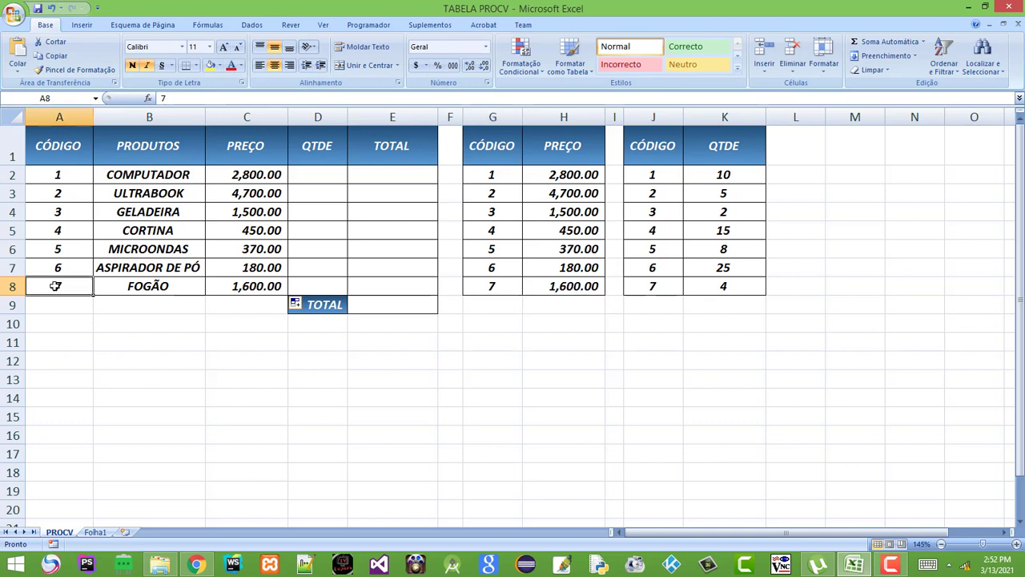
pyautogui.click(254, 291)
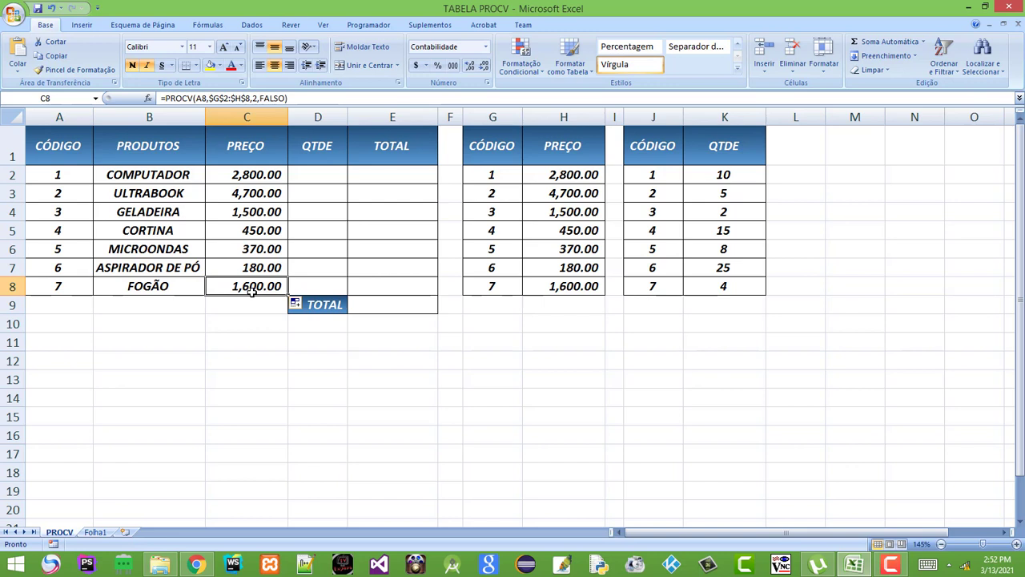
# - Start a PROCV formula in cell D2, the COMPUTADOR quantity, with the code in A2 as the lookup value
pyautogui.click(318, 173)
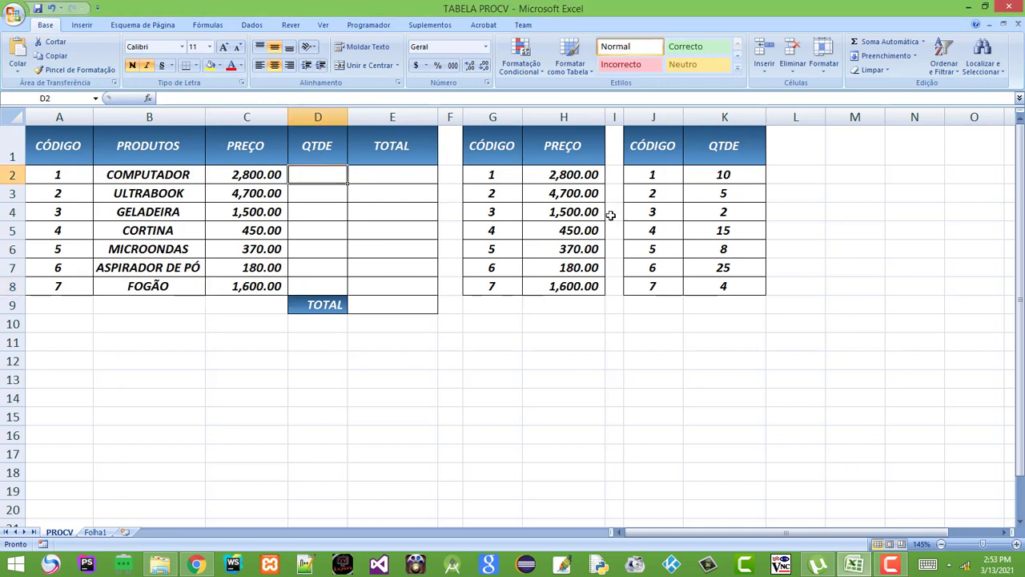
pyautogui.moveTo(656, 156); pyautogui.dragTo(728, 290)
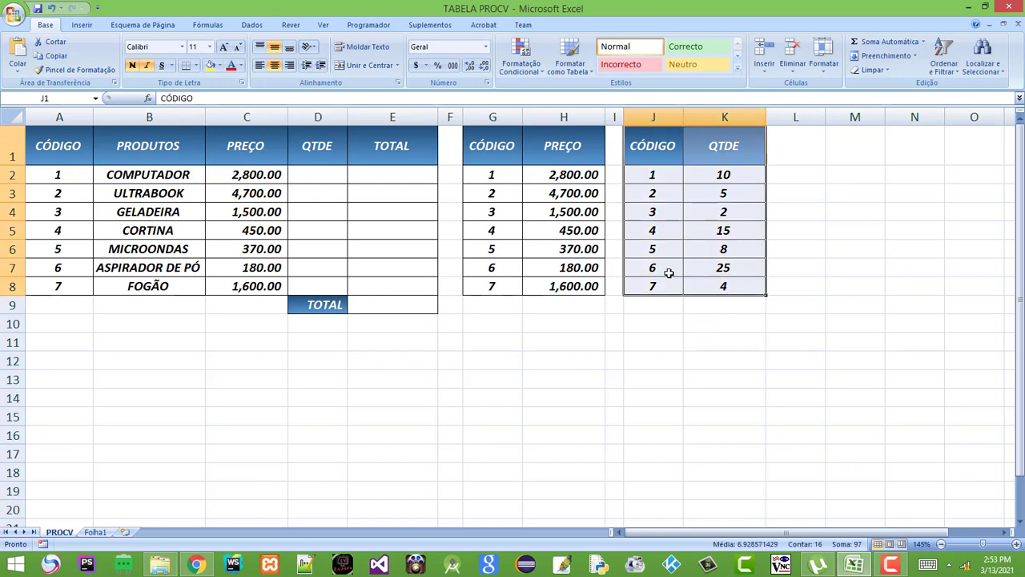
pyautogui.click(315, 169)
pyautogui.write('=')
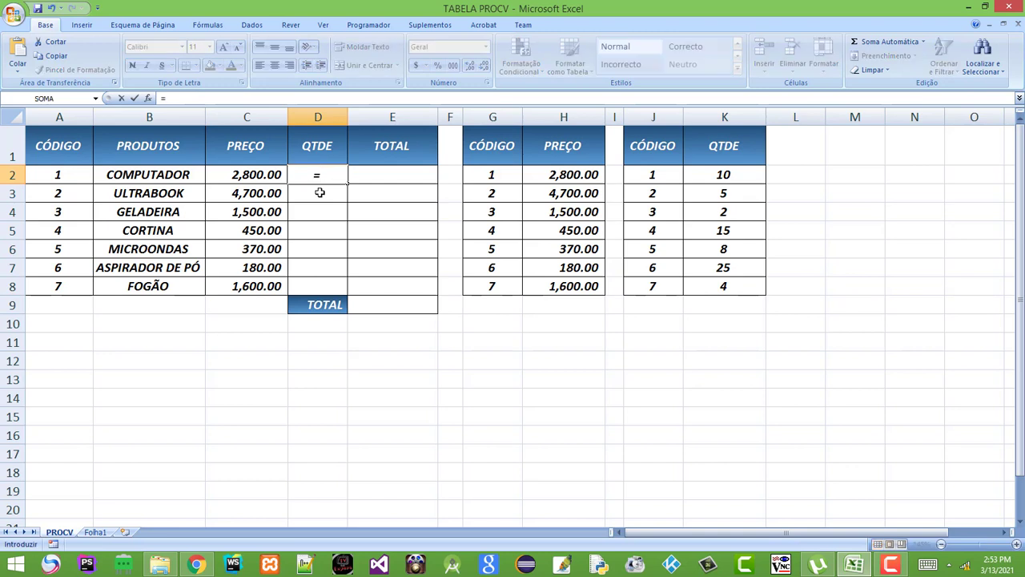
pyautogui.write('procv')
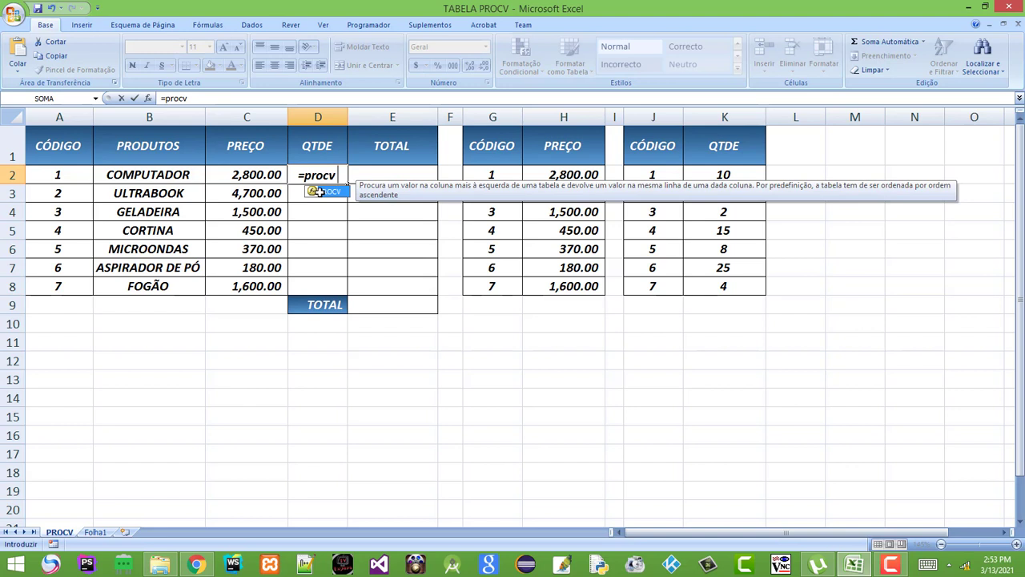
pyautogui.doubleClick(316, 191)
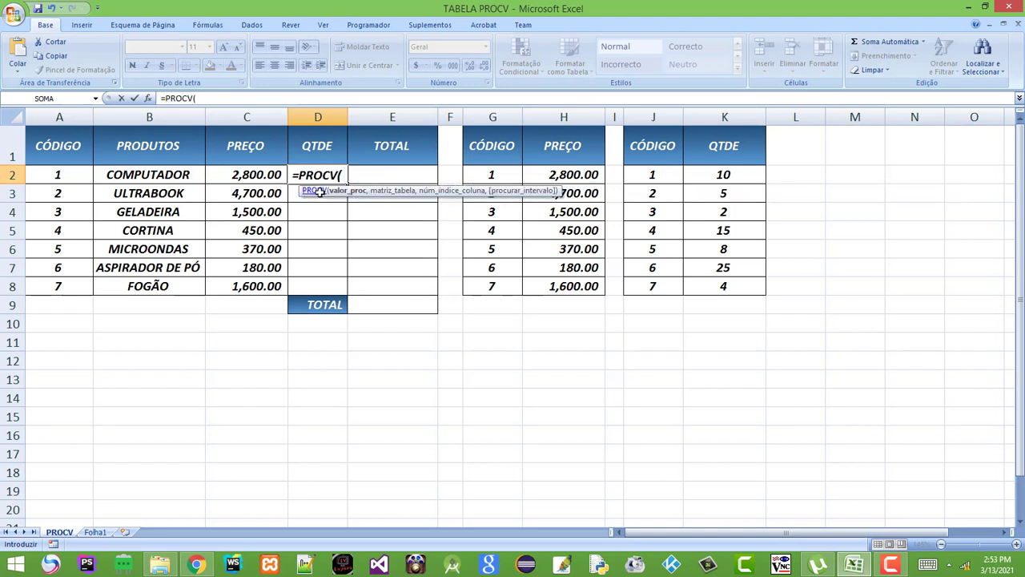
pyautogui.click(60, 175)
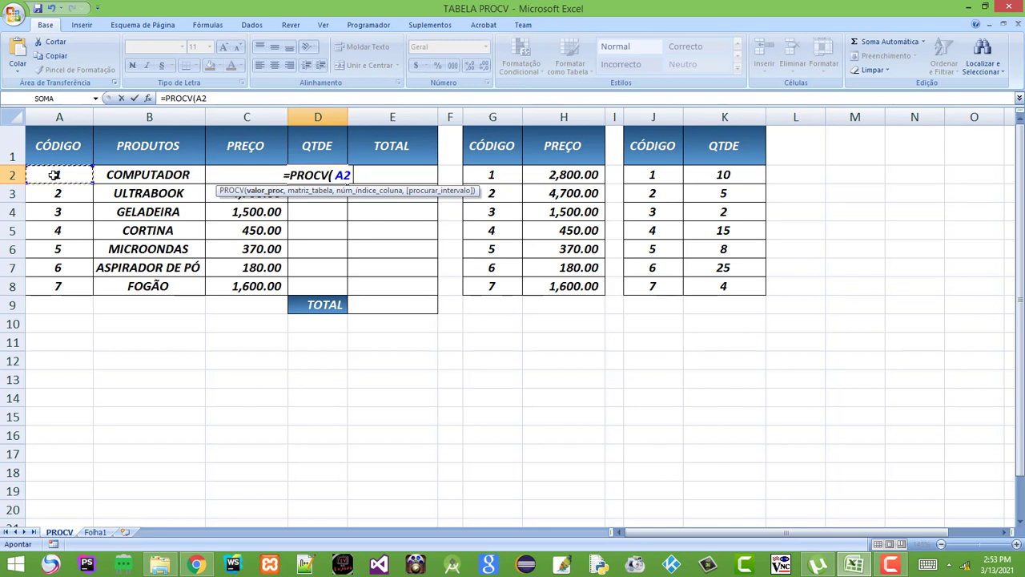
pyautogui.write(',')
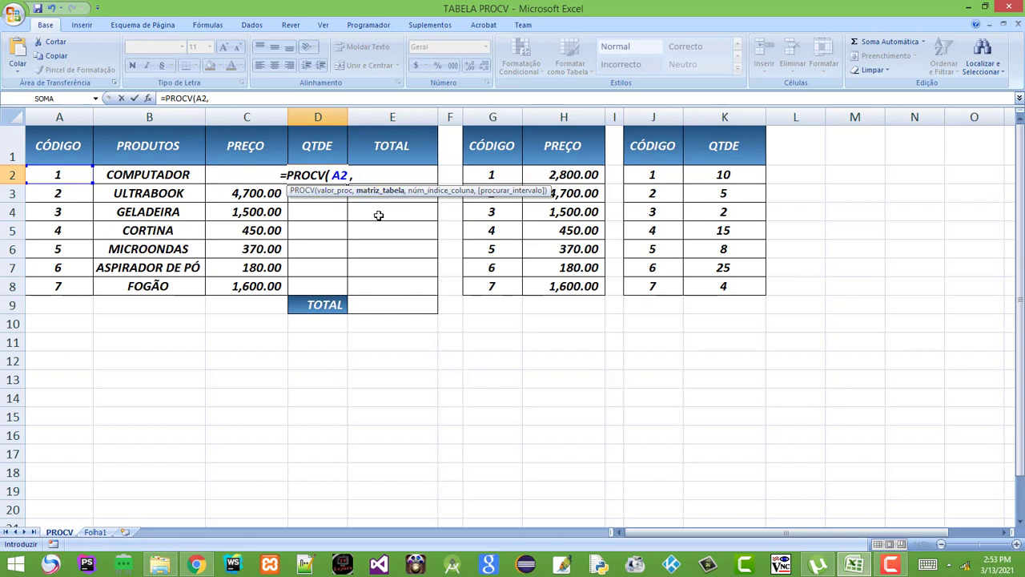
# - Set the D2 formula's table array to the quantity table as the absolute range $J$2:$K$8
pyautogui.moveTo(667, 177); pyautogui.dragTo(735, 283)
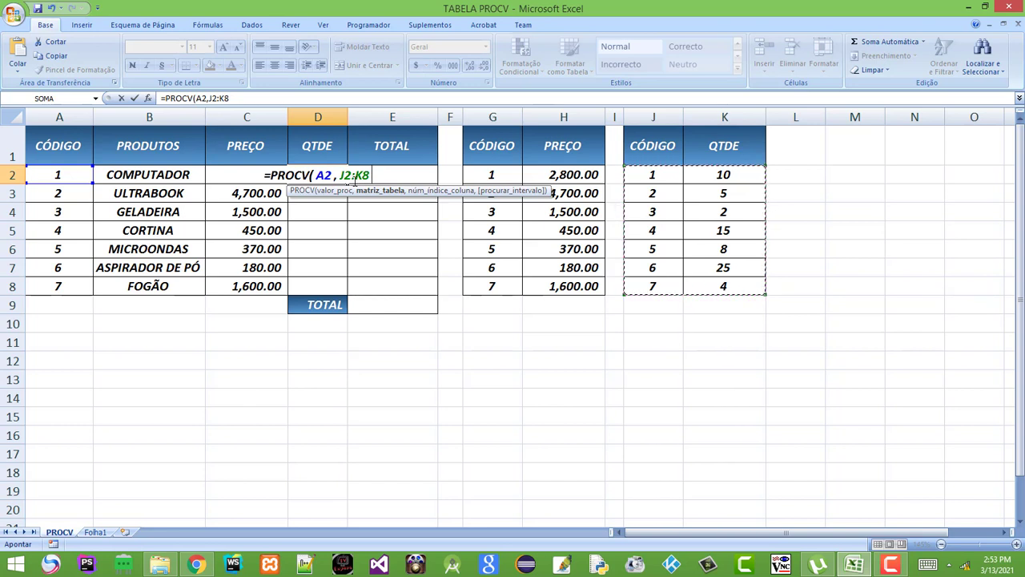
pyautogui.press('F4')
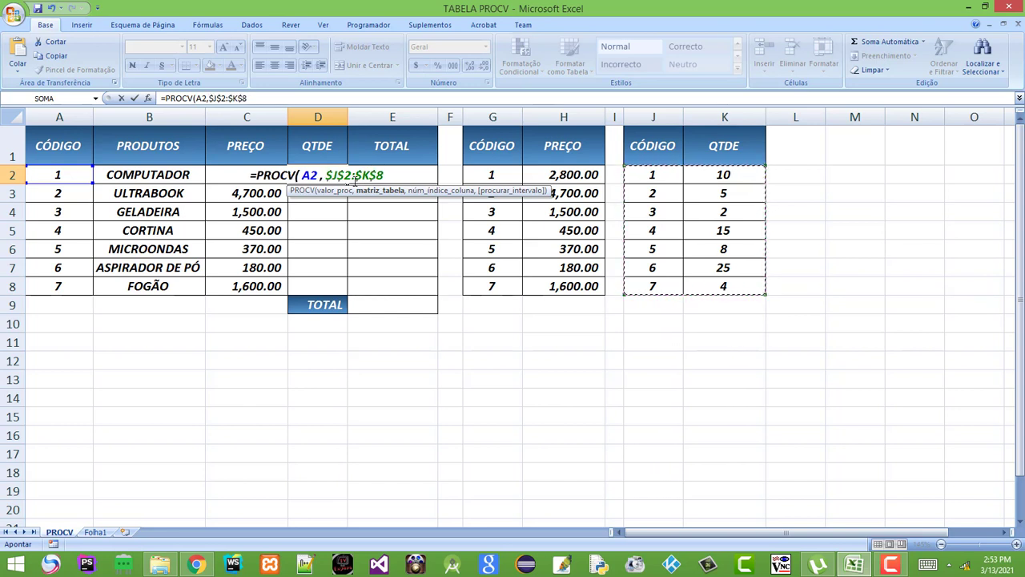
pyautogui.write(',')
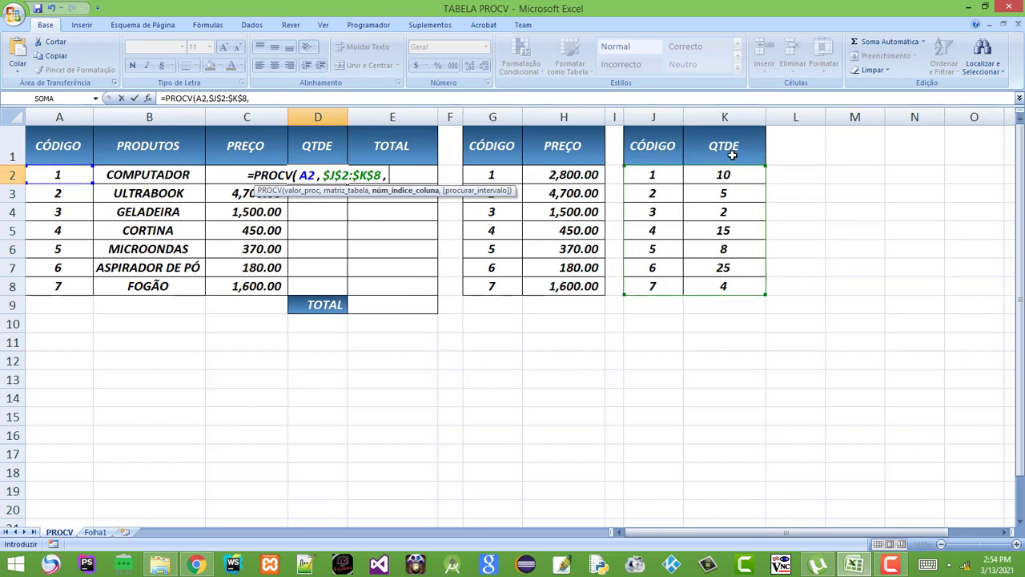
# - Complete the D2 formula with column index 2 and exact match FALSO, giving =PROCV(A2,$J$2:$K$8,2,FALSO)
pyautogui.write('2')
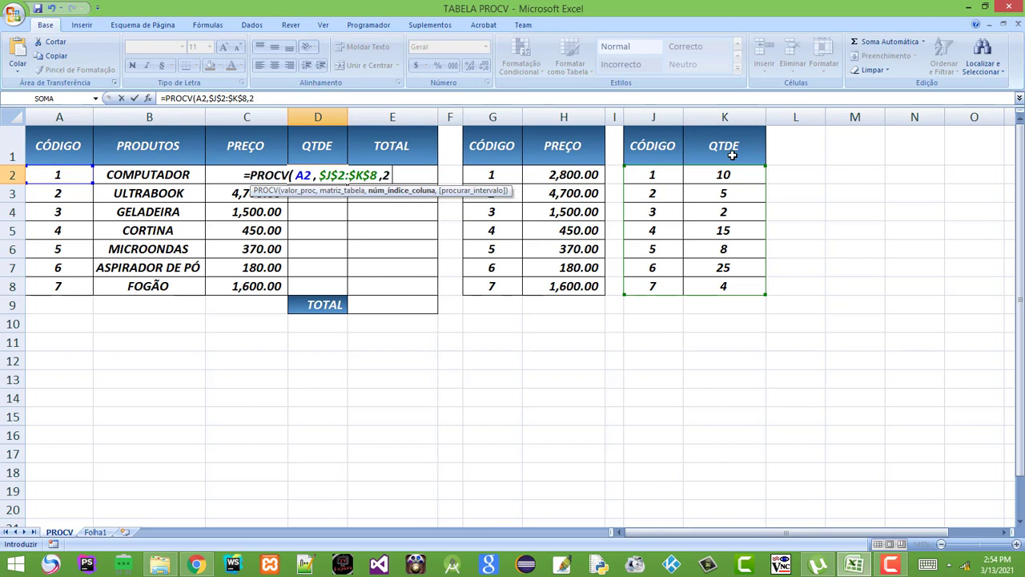
pyautogui.write(',')
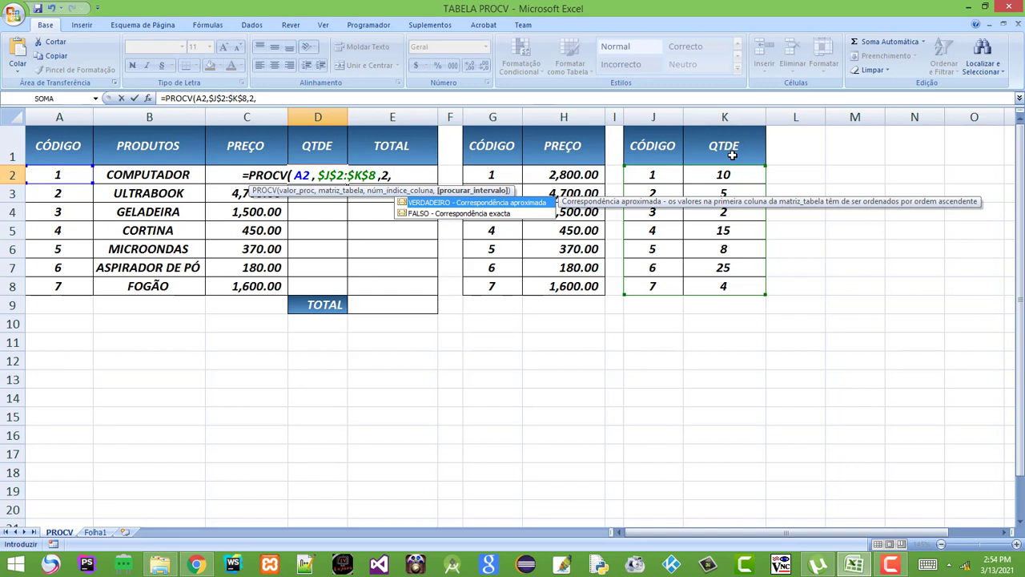
pyautogui.press('Down')
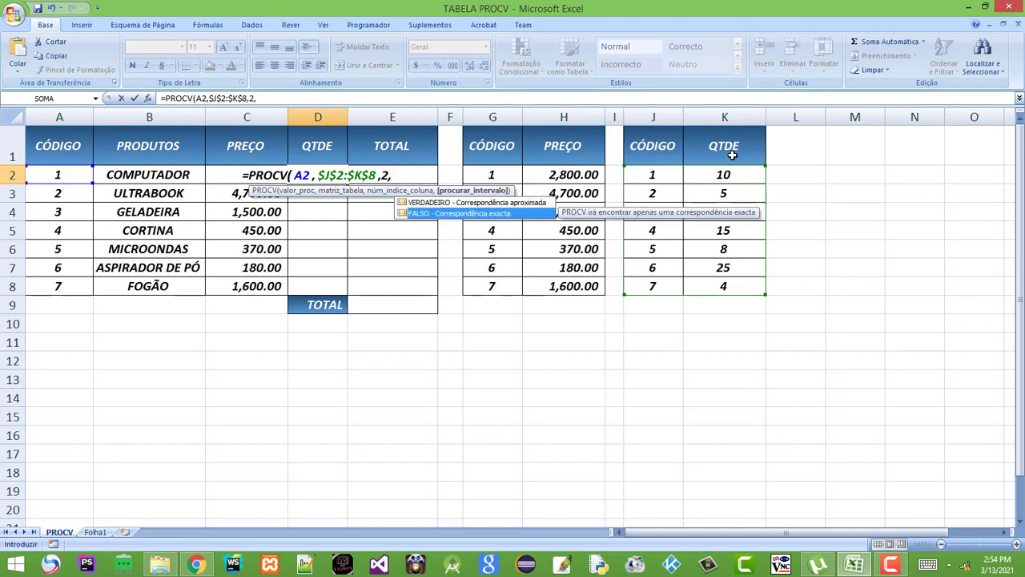
pyautogui.press('Up')
pyautogui.press('Down')
pyautogui.press('Tab')
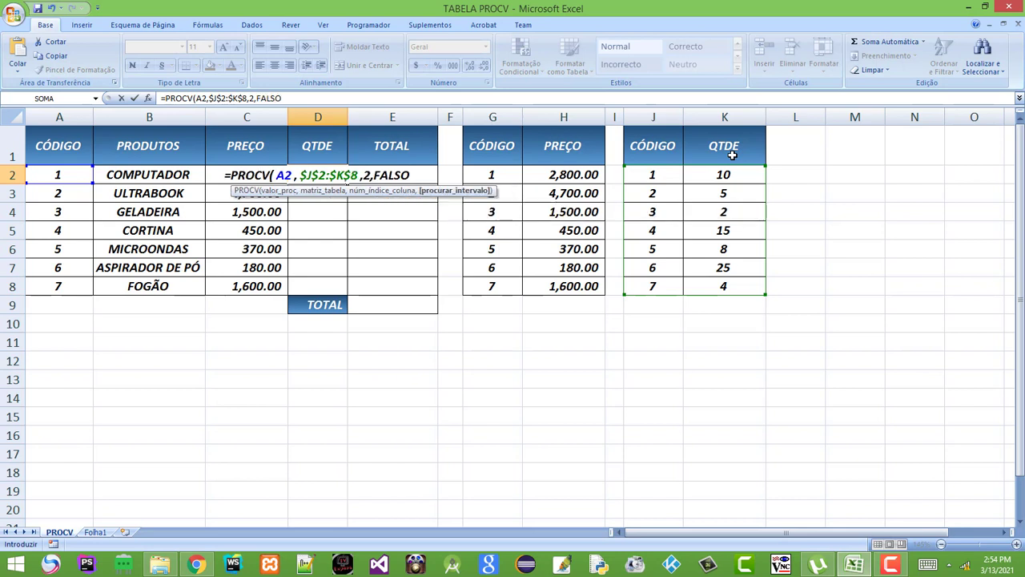
pyautogui.write(')')
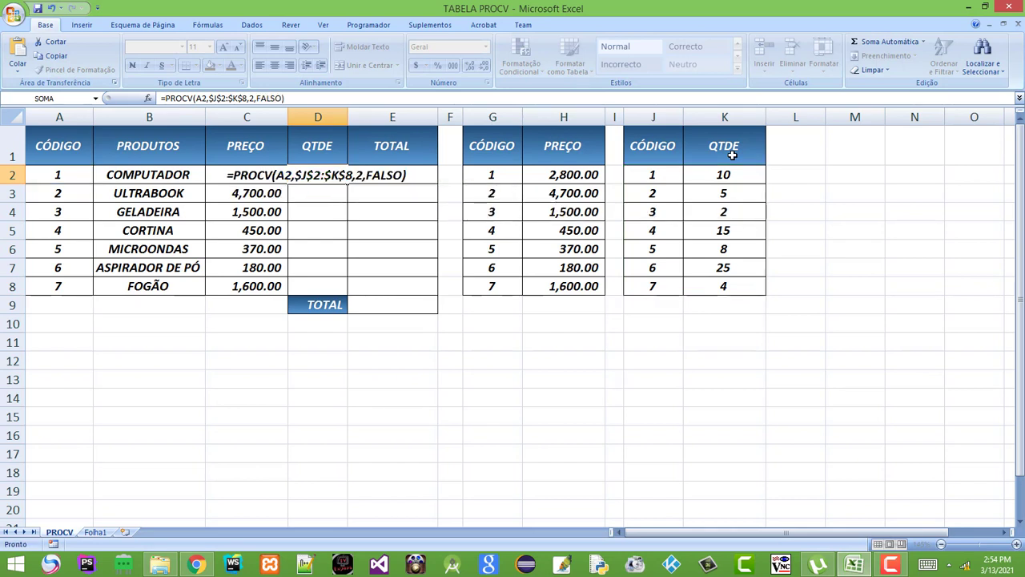
pyautogui.press('Return')
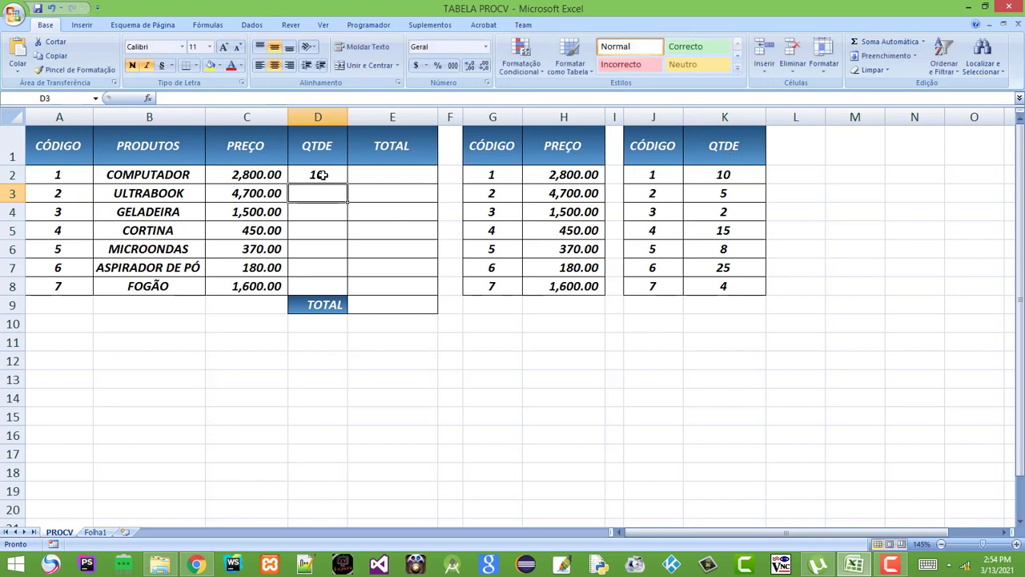
# - Fill the D2 quantity formula down through D8 for the remaining products
pyautogui.click(324, 178)
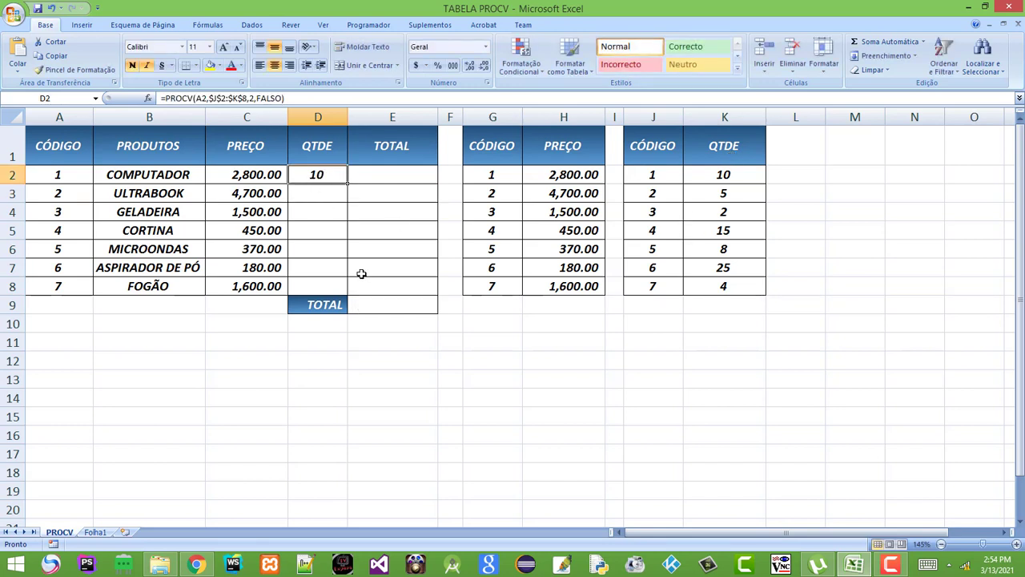
pyautogui.moveTo(349, 199); pyautogui.dragTo(343, 283)
pyautogui.click(361, 200)
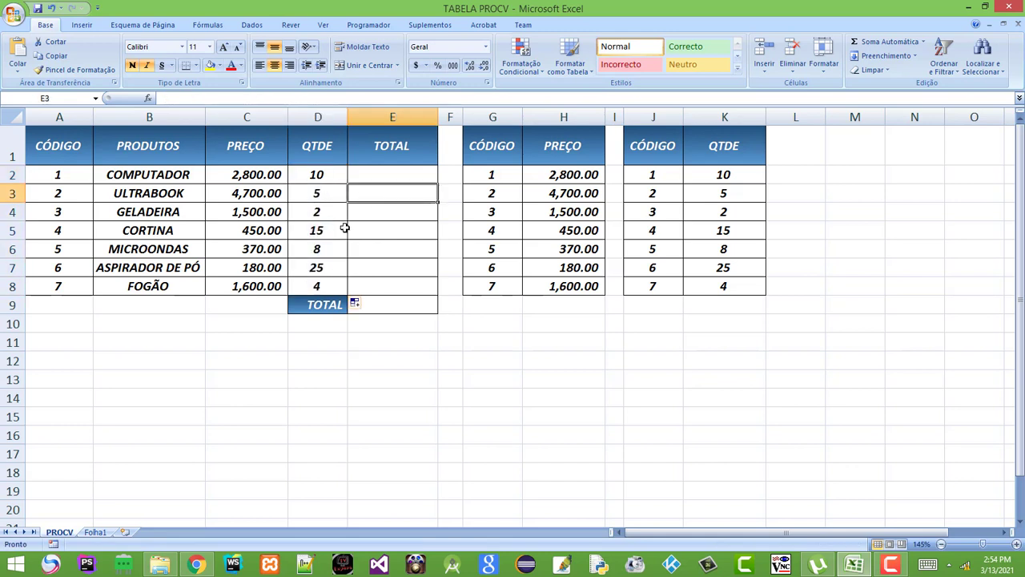
# - Check the filled QTDE values by product and code against the quantity table, including the FOGÃO row
pyautogui.click(316, 232)
pyautogui.click(316, 267)
pyautogui.click(76, 288)
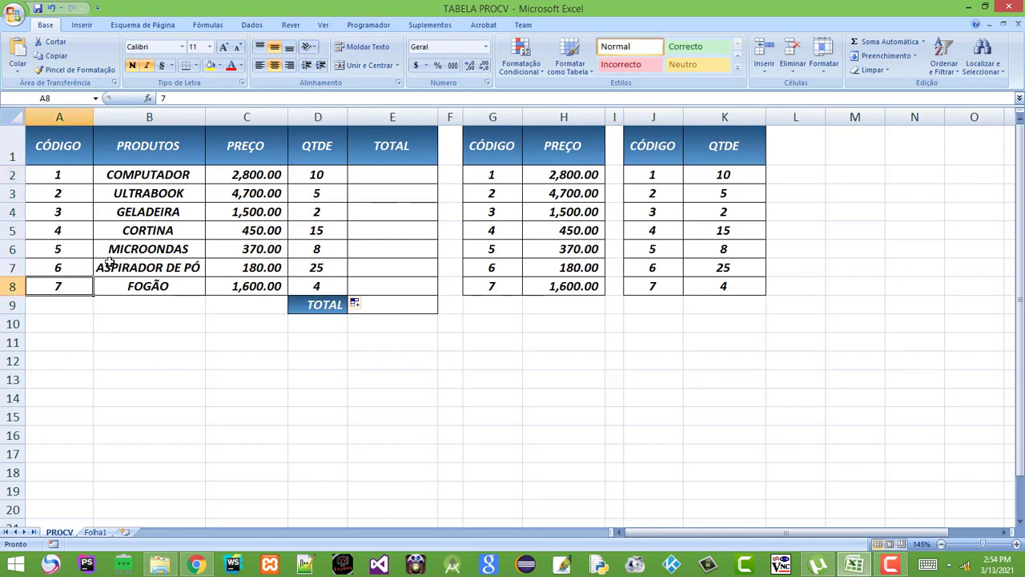
pyautogui.click(141, 196)
pyautogui.click(148, 268)
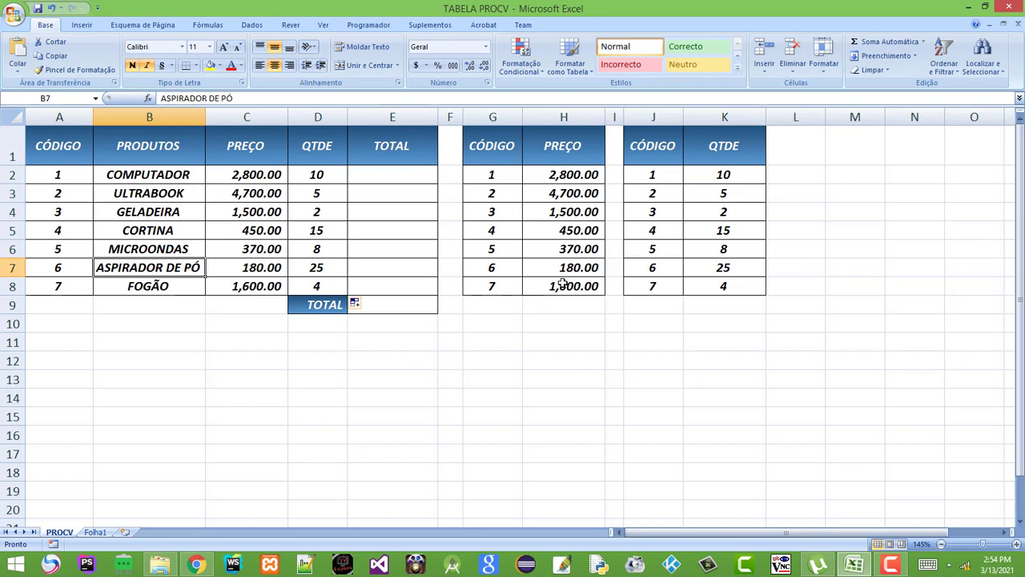
pyautogui.click(728, 288)
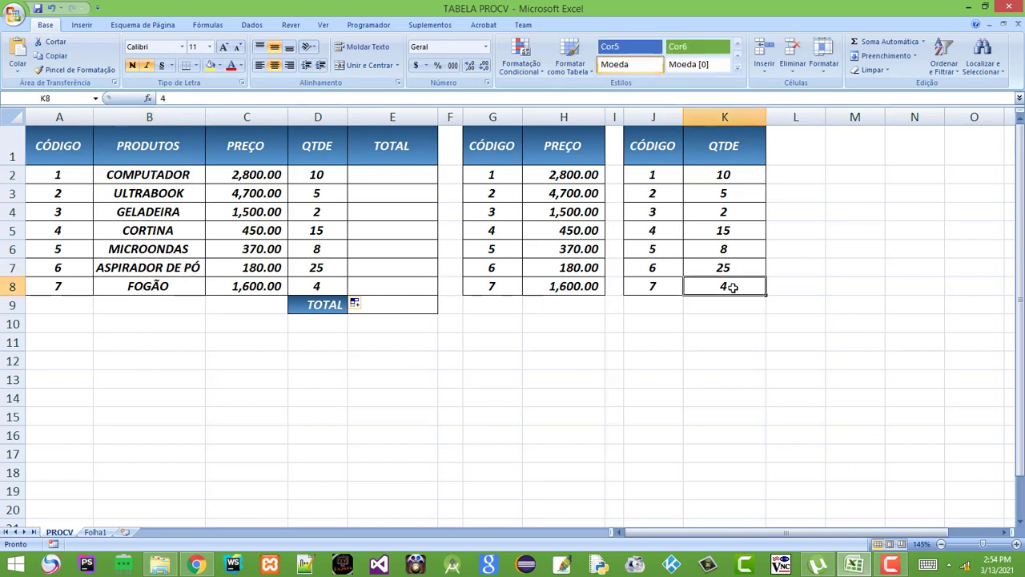
pyautogui.click(60, 285)
pyautogui.click(317, 286)
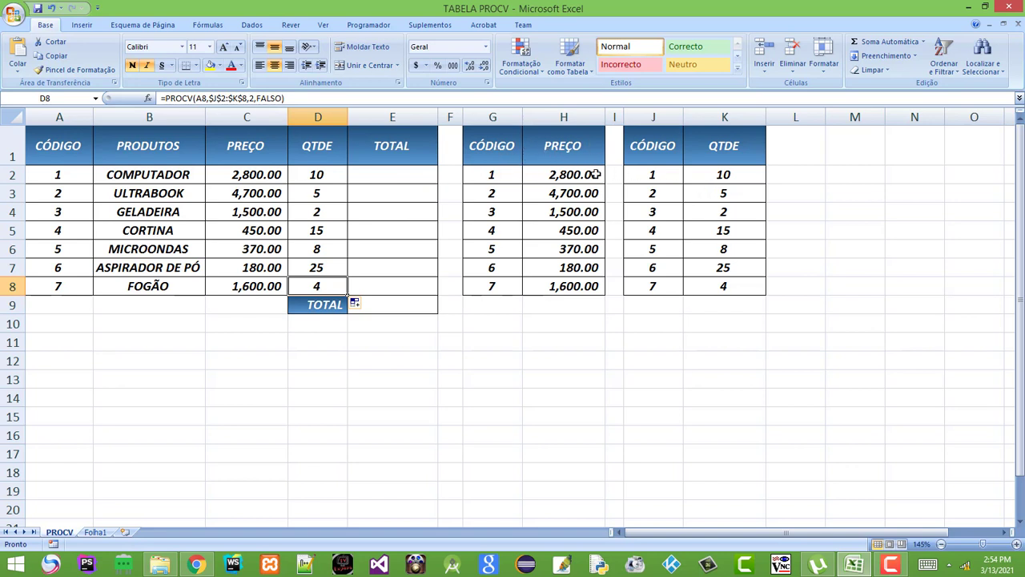
# - Add a new blank worksheet to the workbook and return to the PROCV sheet
pyautogui.click(125, 532)
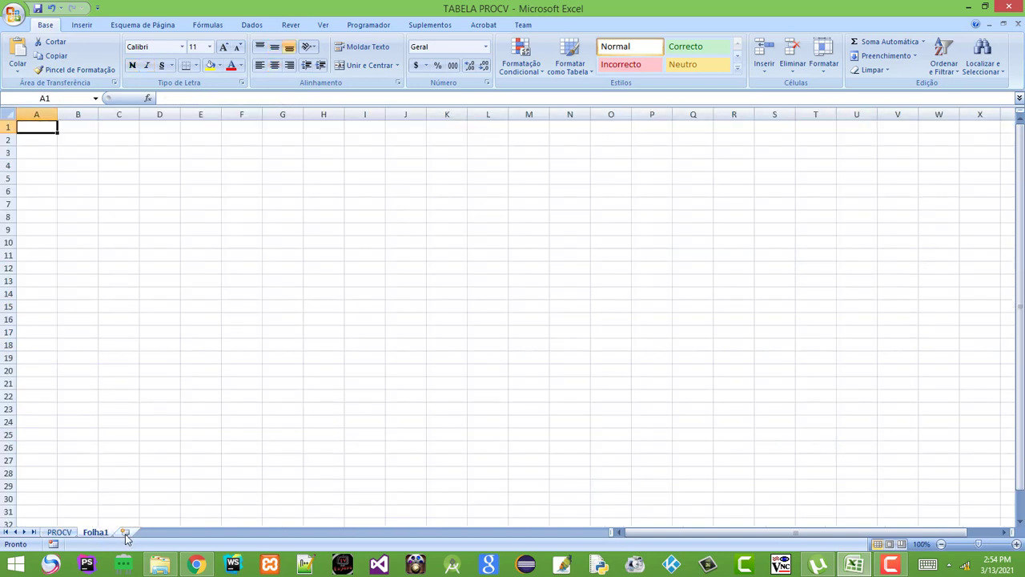
pyautogui.click(59, 531)
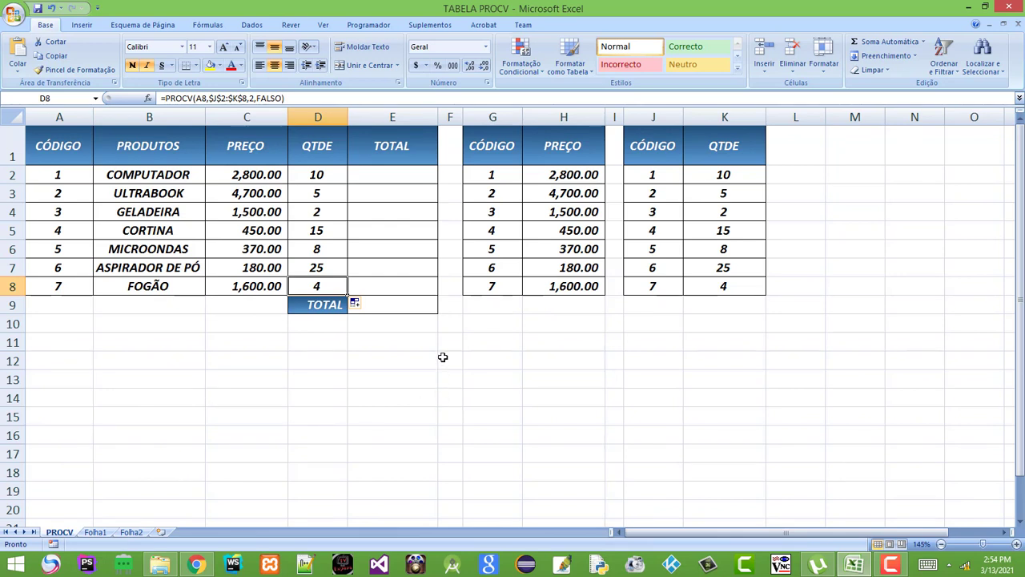
# - Calculate the COMPUTADOR total in E2 by multiplying price by quantity with the formula =C2*D2
pyautogui.click(517, 360)
pyautogui.click(393, 176)
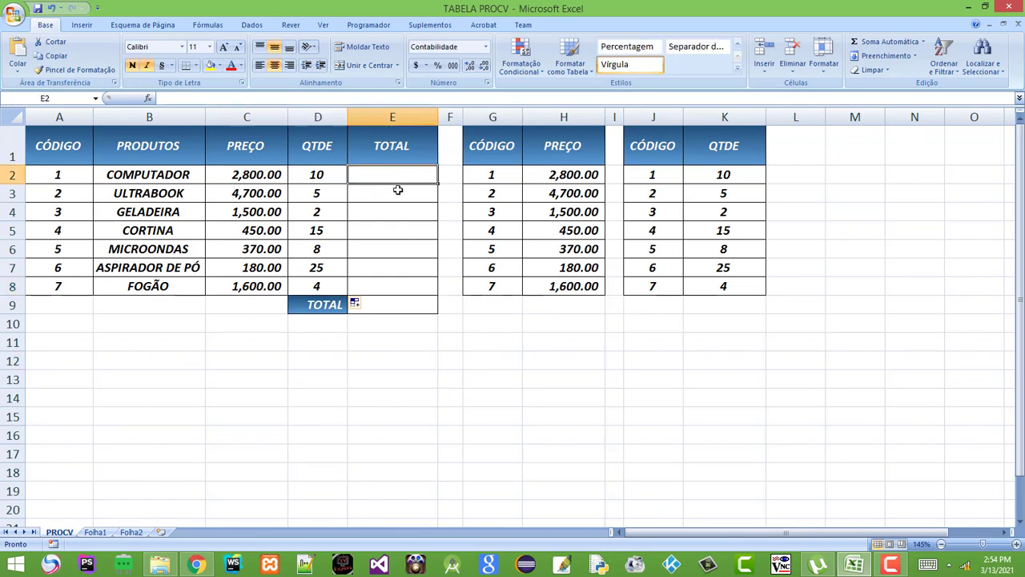
pyautogui.write('=')
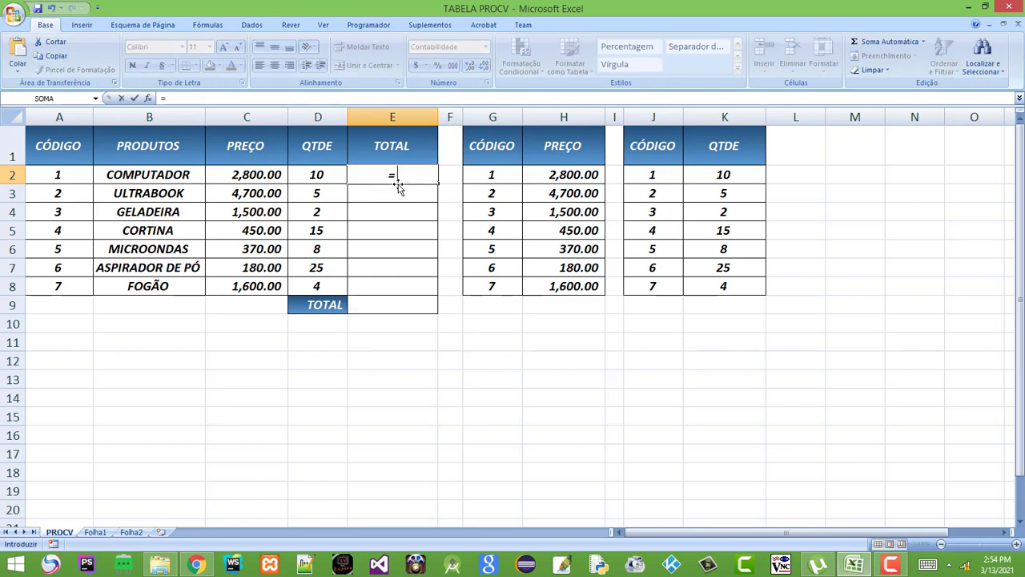
pyautogui.click(261, 176)
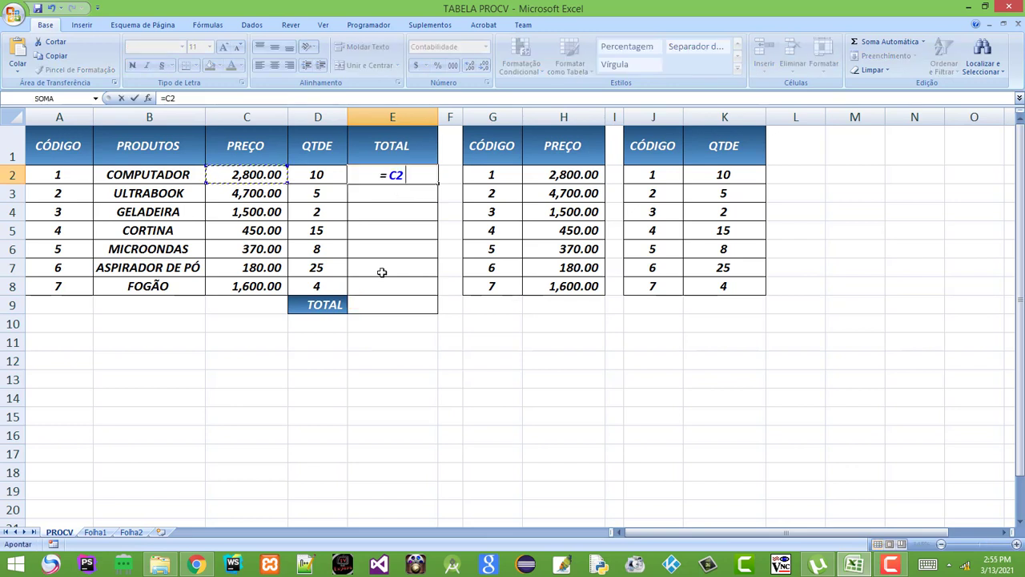
pyautogui.write('*')
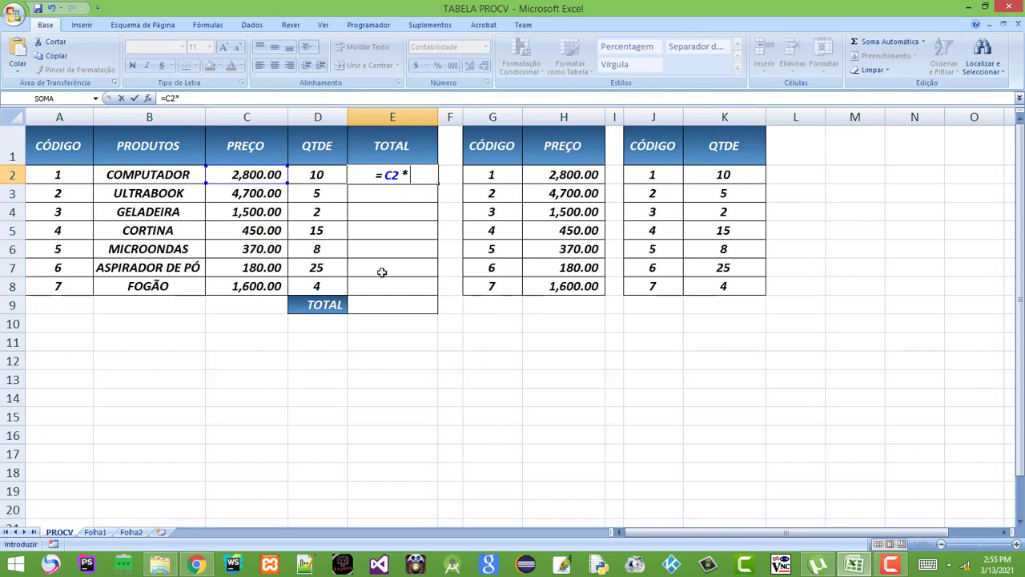
pyautogui.click(324, 173)
pyautogui.press('Return')
# - Fill the E2 multiplication formula down through E8 and inspect the copied formulas in E3 and E4
pyautogui.click(404, 181)
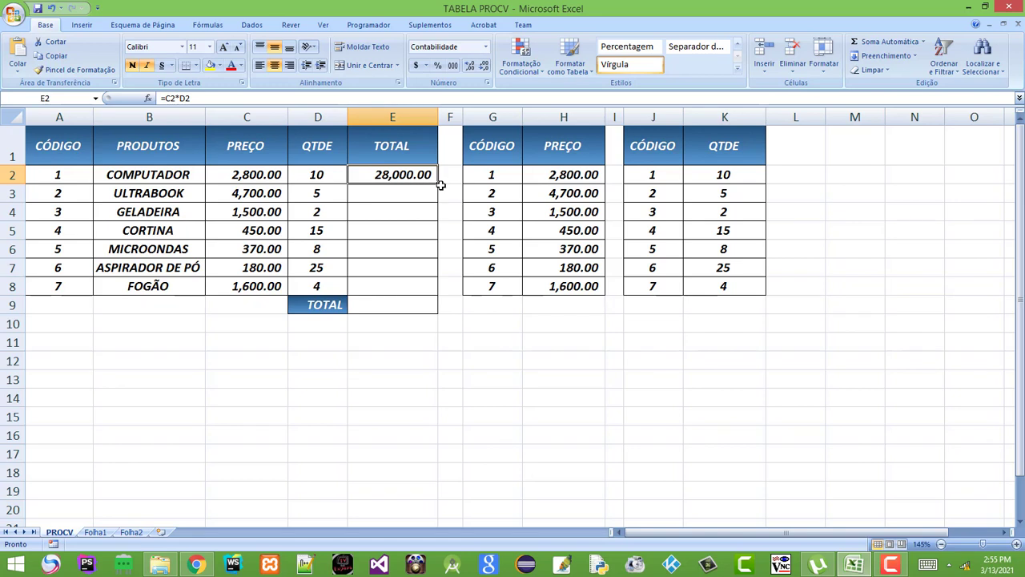
pyautogui.moveTo(438, 185); pyautogui.dragTo(421, 293)
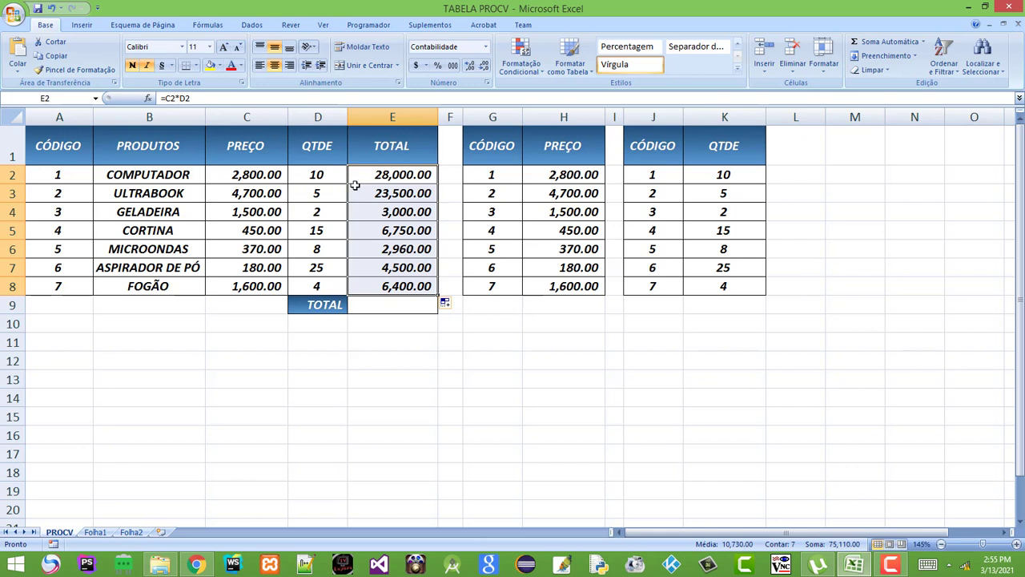
pyautogui.click(396, 193)
pyautogui.press('Down')
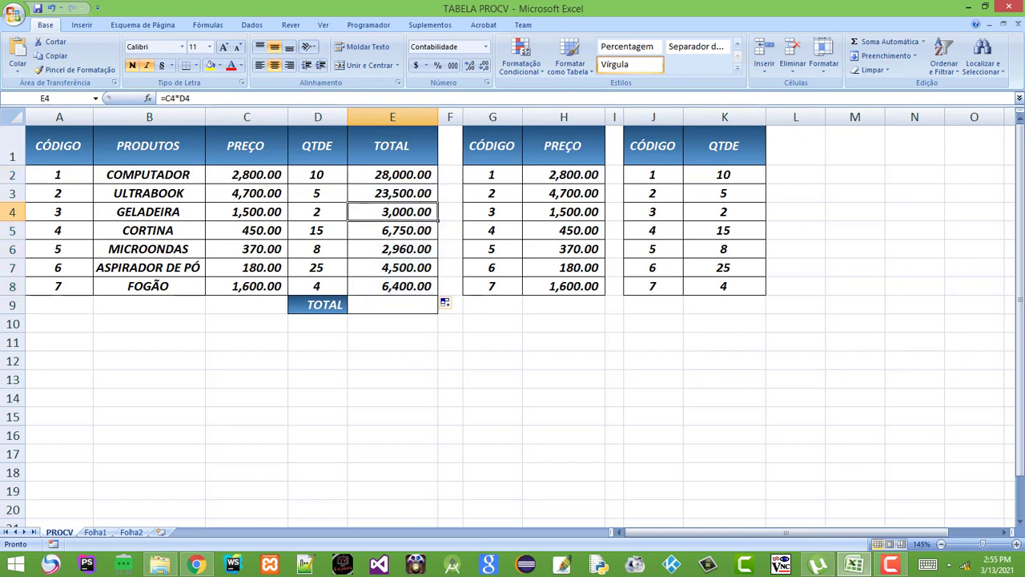
# - Clear the multiplication formulas from the product totals in E2:E8
pyautogui.moveTo(406, 178); pyautogui.dragTo(403, 288)
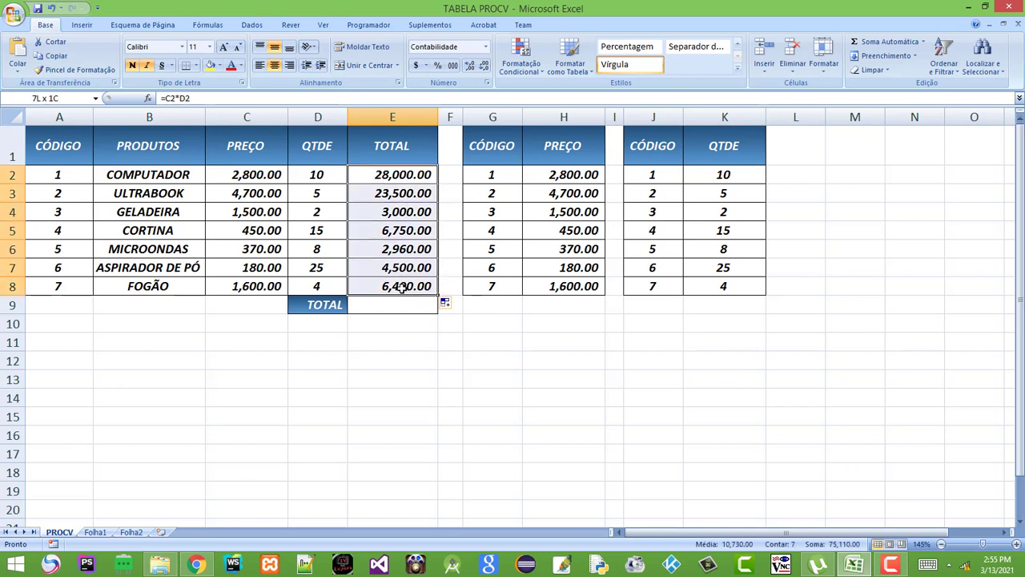
pyautogui.press('Delete')
# - Calculate the COMPUTADOR total in E2 with =PRODUTO(C2:D2) and fill the formula down through E8
pyautogui.click(389, 182)
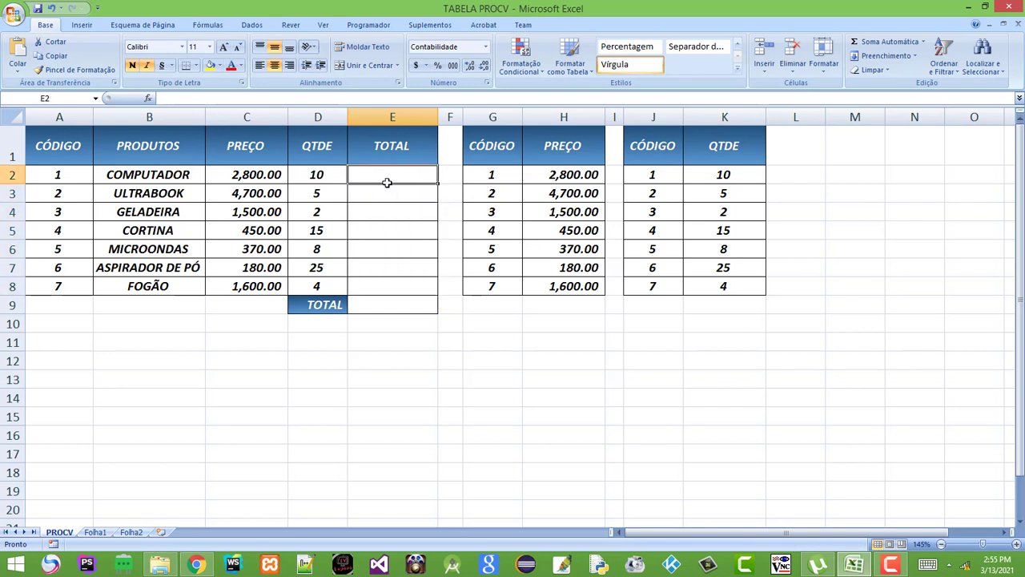
pyautogui.write('=pro')
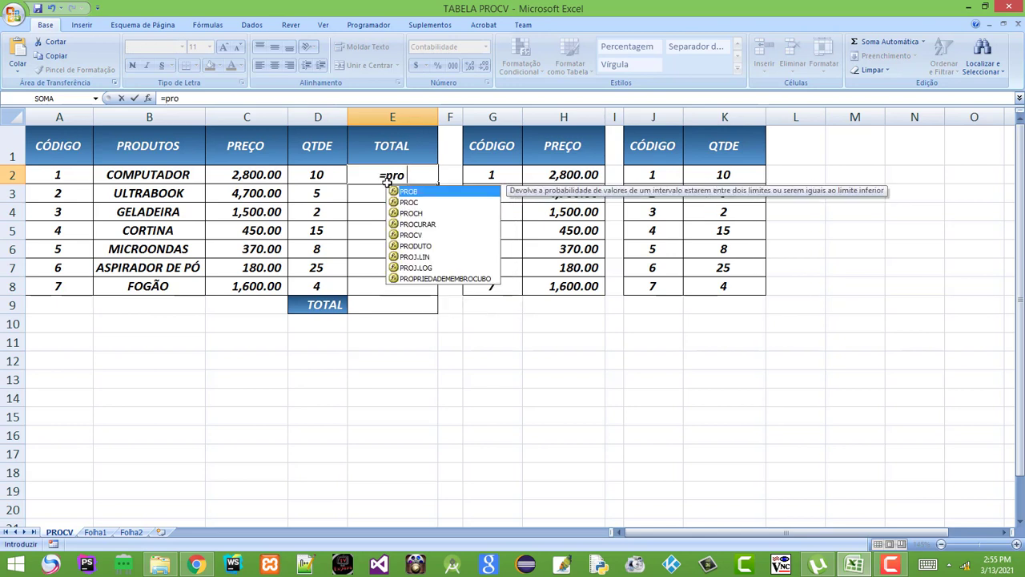
pyautogui.write('du')
pyautogui.doubleClick(387, 187)
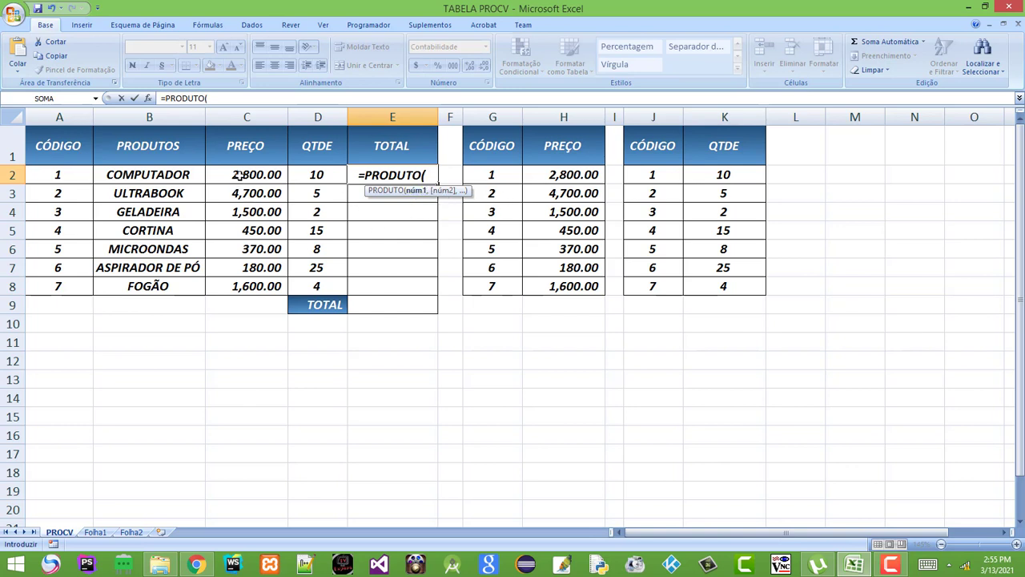
pyautogui.moveTo(243, 174); pyautogui.dragTo(327, 174)
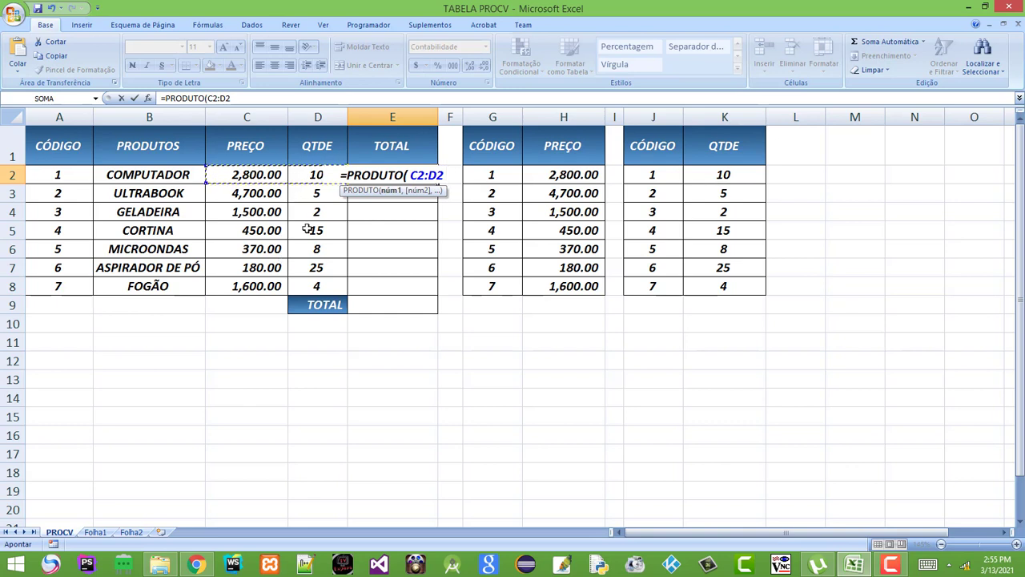
pyautogui.write(')')
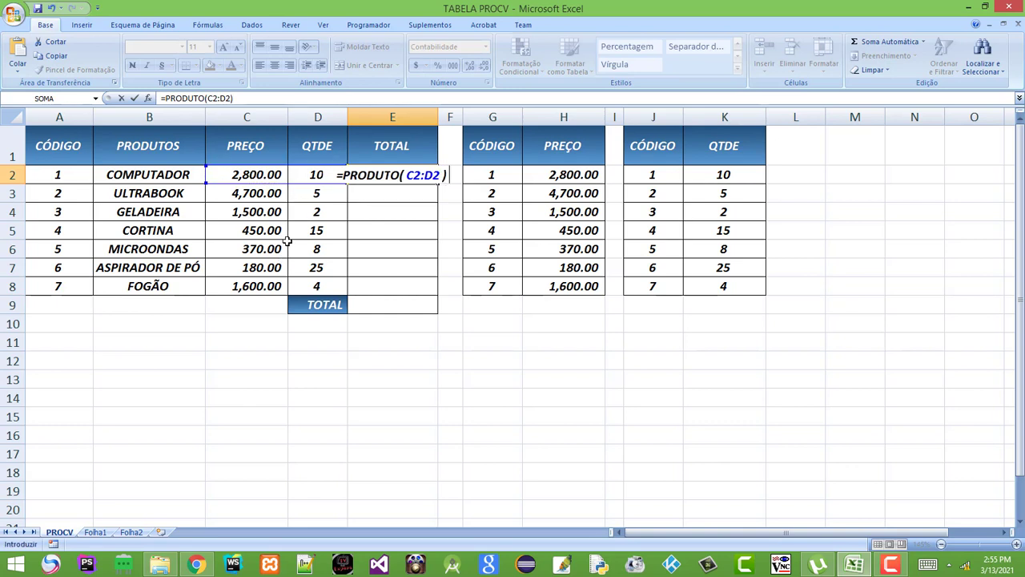
pyautogui.press('Return')
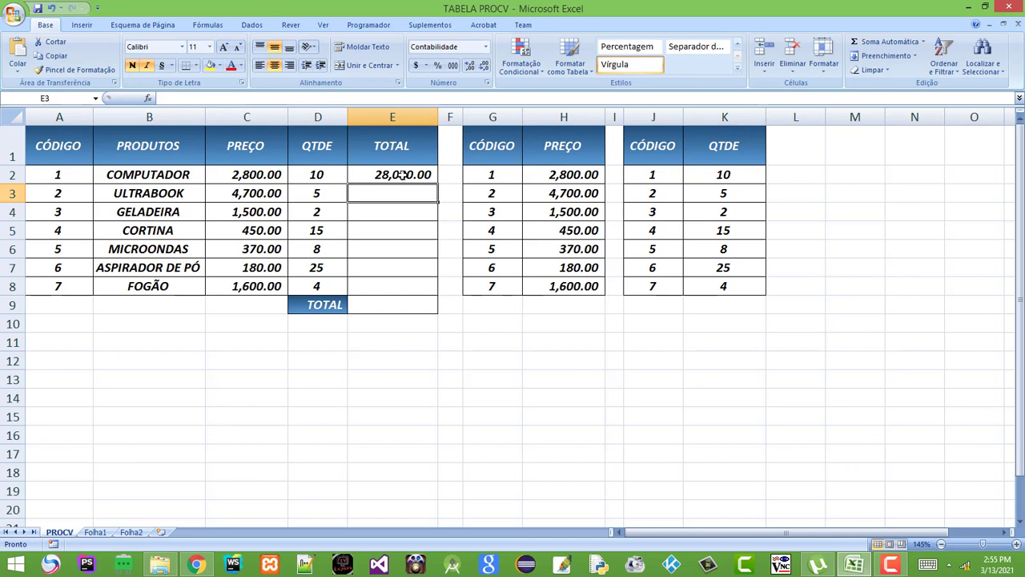
pyautogui.click(402, 178)
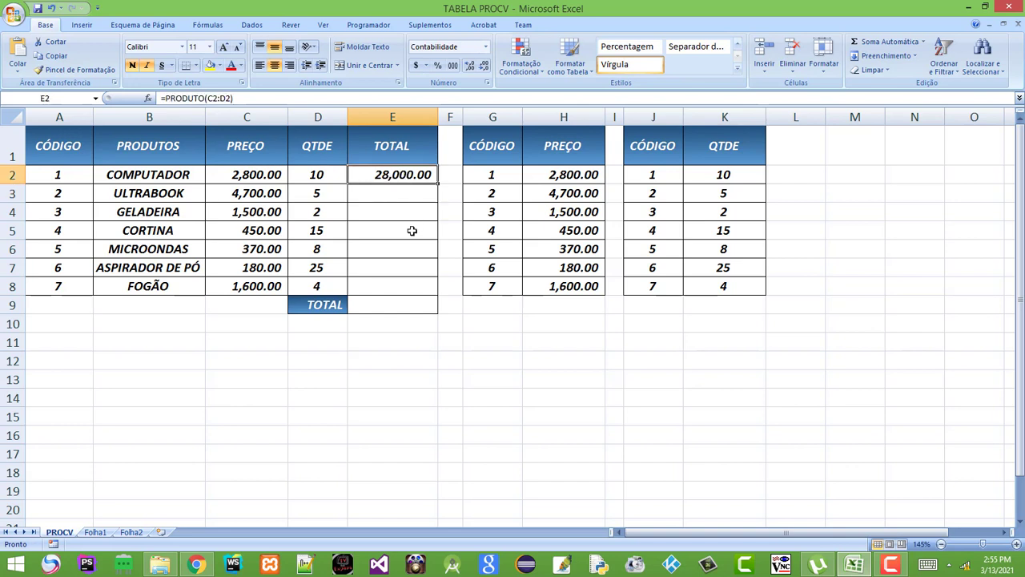
pyautogui.moveTo(438, 184); pyautogui.dragTo(429, 290)
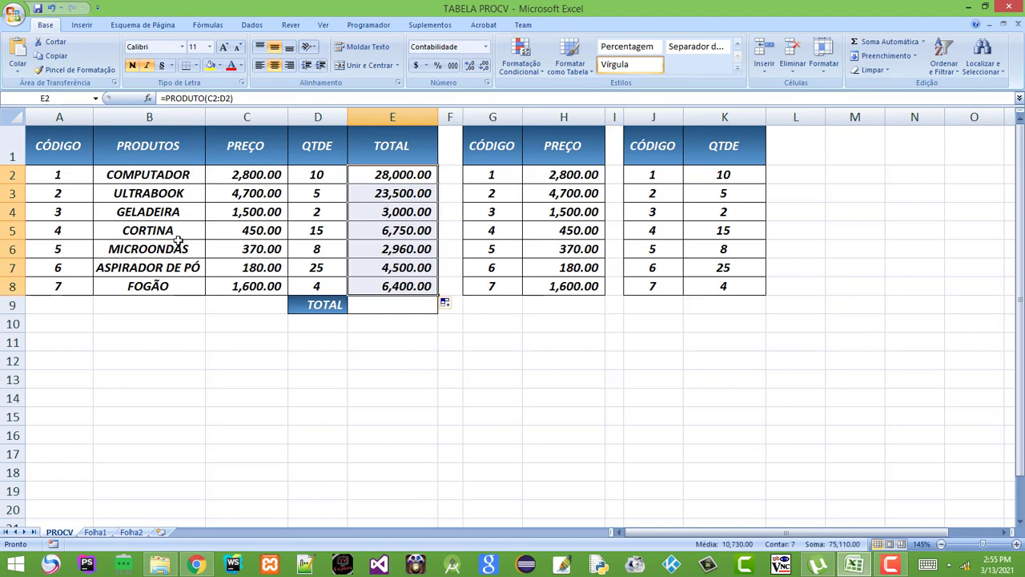
# - Calculate the grand total in E9 by summing the product totals with =SOMA(E2:E8)
pyautogui.click(385, 313)
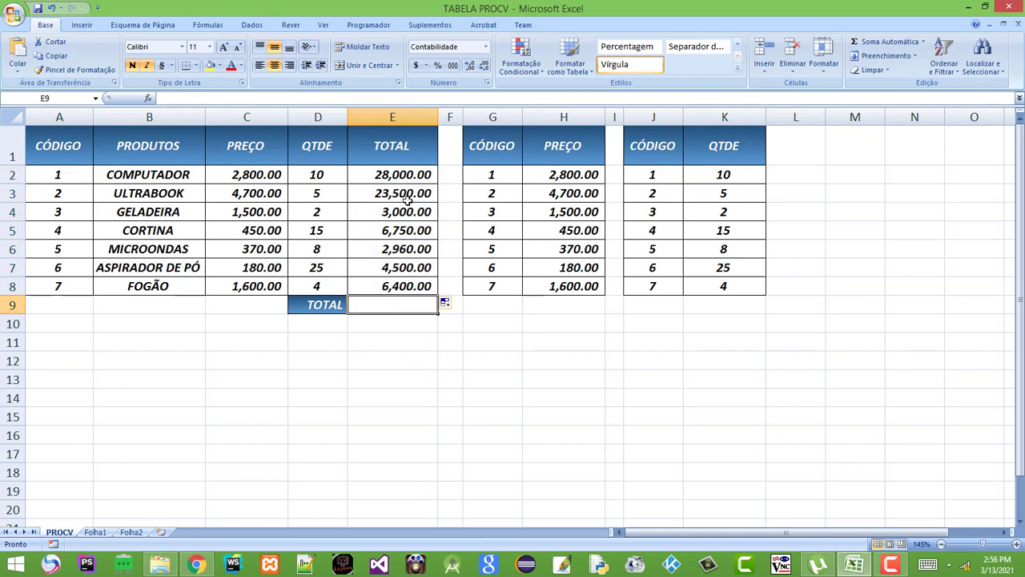
pyautogui.write('=soma')
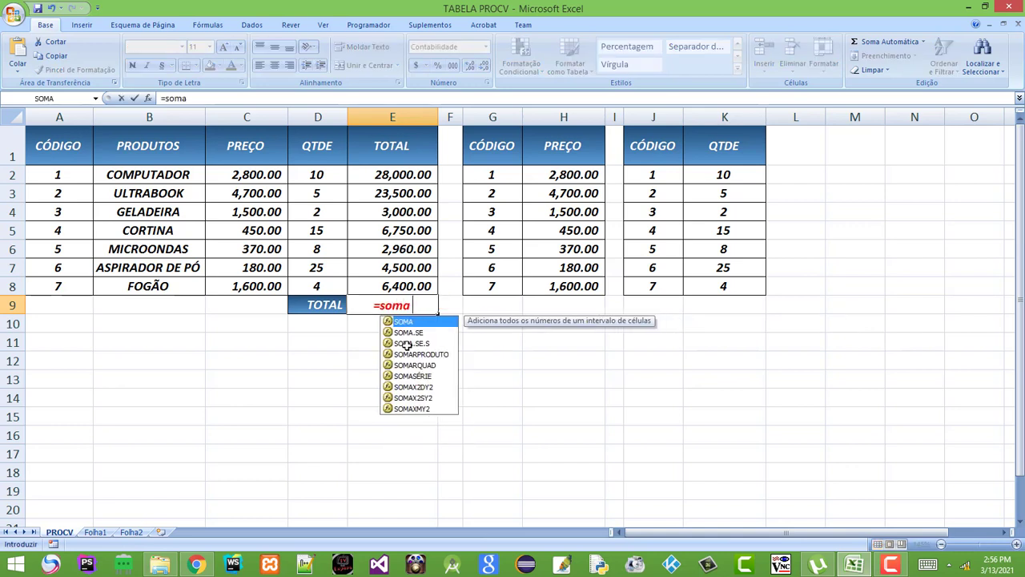
pyautogui.press('Tab')
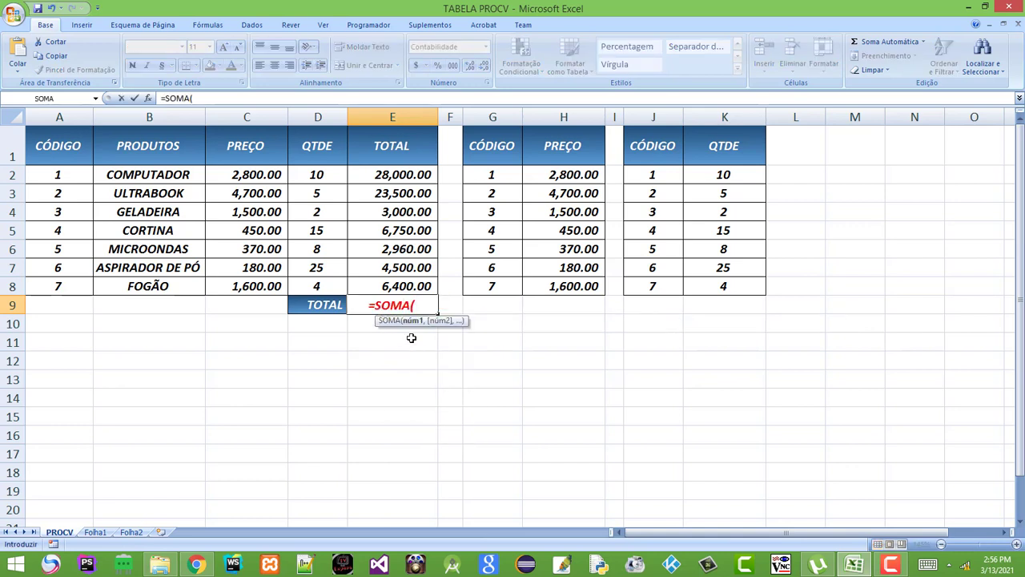
pyautogui.moveTo(392, 175); pyautogui.dragTo(402, 286)
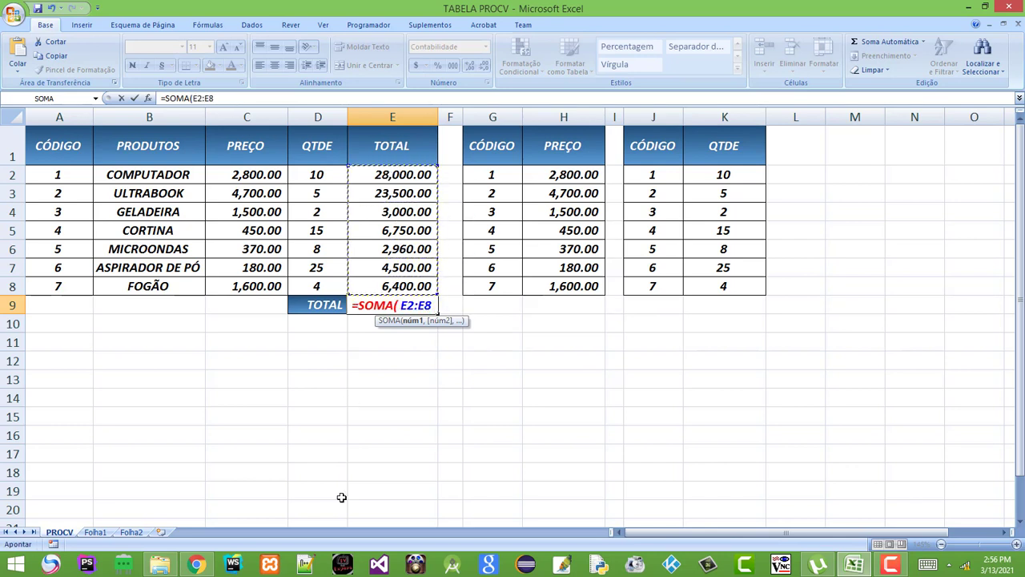
pyautogui.write(')')
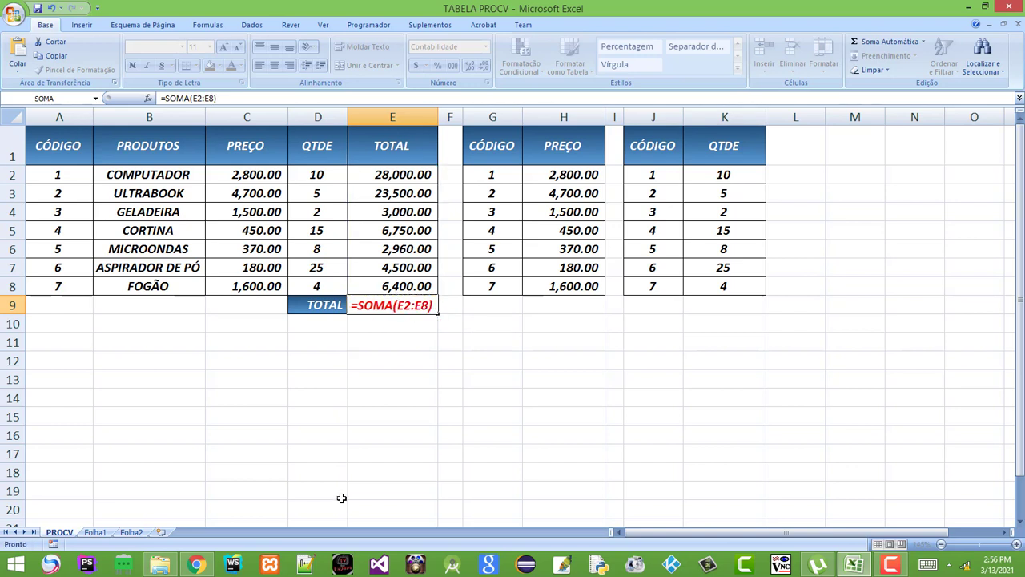
pyautogui.press('Return')
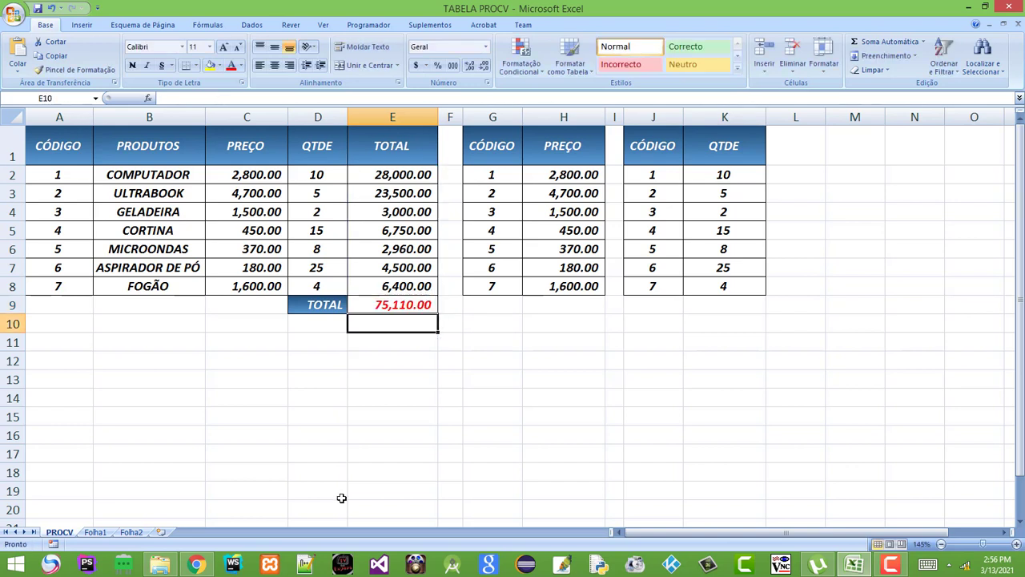